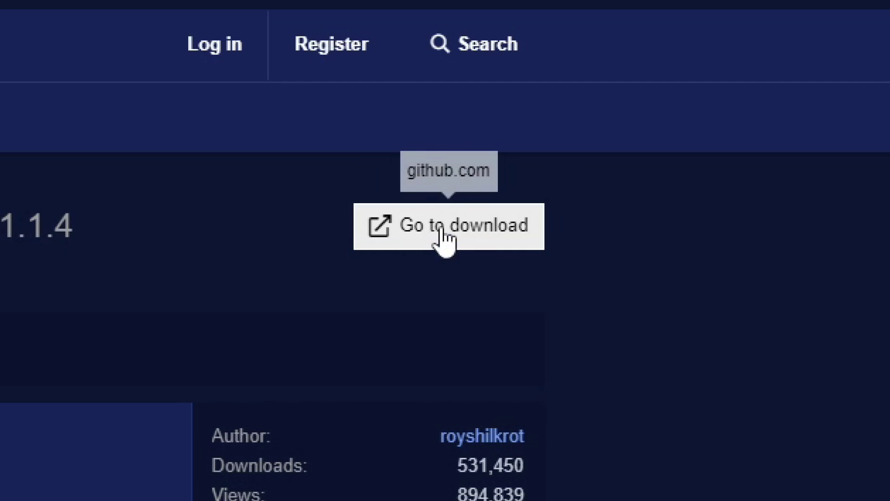
Go to the Background Removal plugin's download page from its OBS forum page.
{"action": "left_click", "coordinate": [441, 232]}
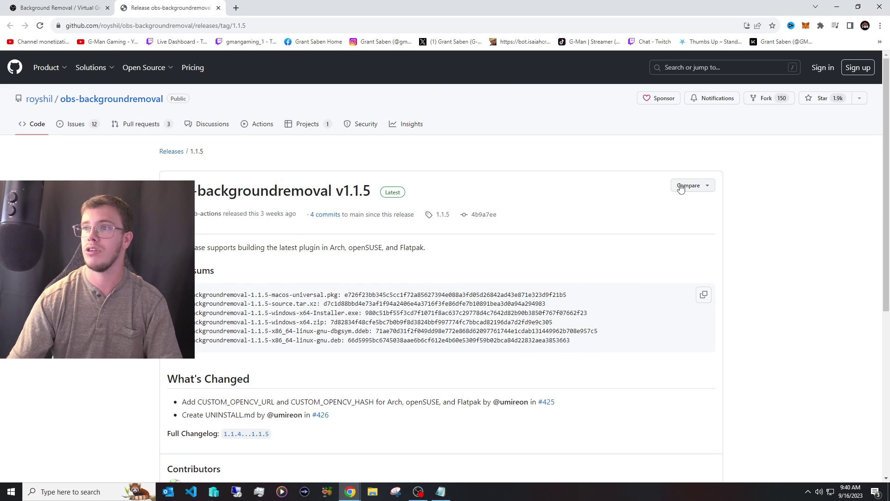
Download obs-backgroundremoval-1.1.5-windows-x64-Installer.exe from the release's Assets list.
{"action": "scroll", "coordinate": [748, 217], "scroll_direction": "down", "scroll_amount": 6}
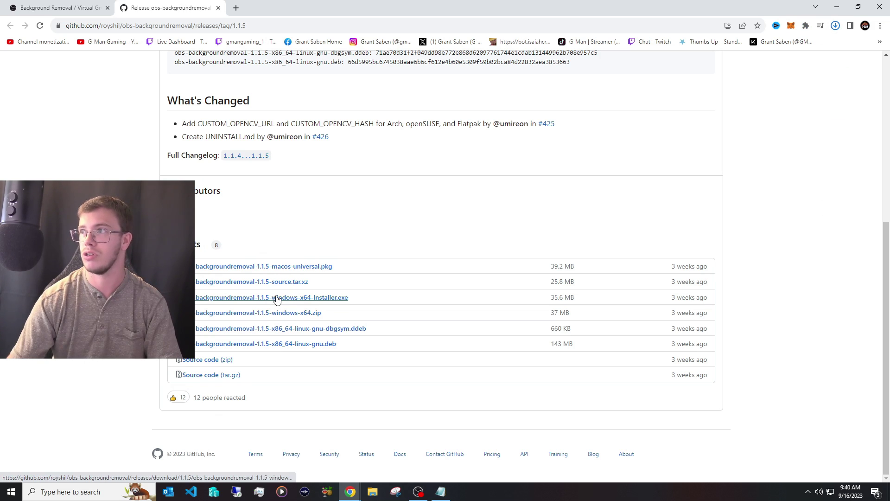
{"action": "left_click", "coordinate": [374, 491]}
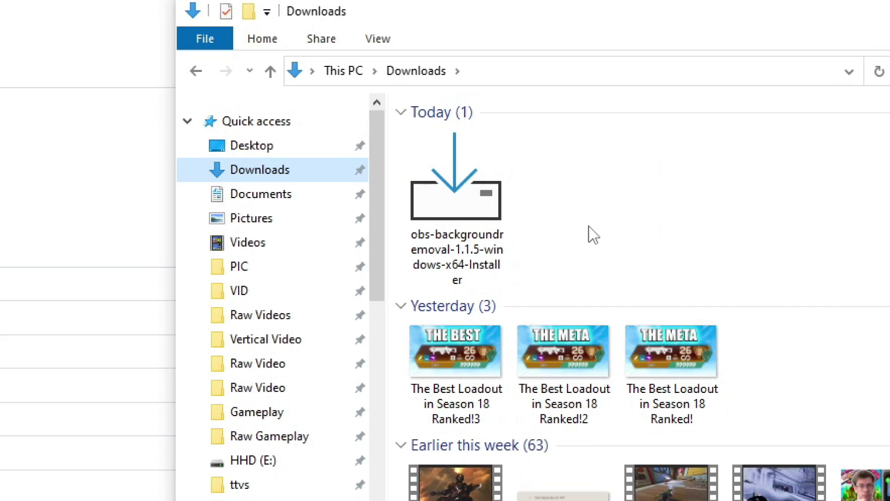
Run the obs-backgroundremoval 1.1.5 installer, accepting the licence and default folders.
{"action": "double_click", "coordinate": [494, 230]}
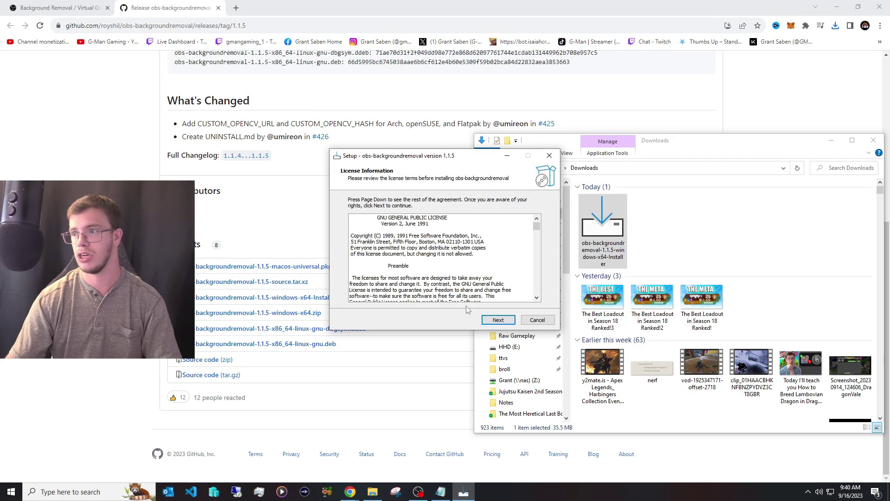
{"action": "left_click", "coordinate": [498, 320]}
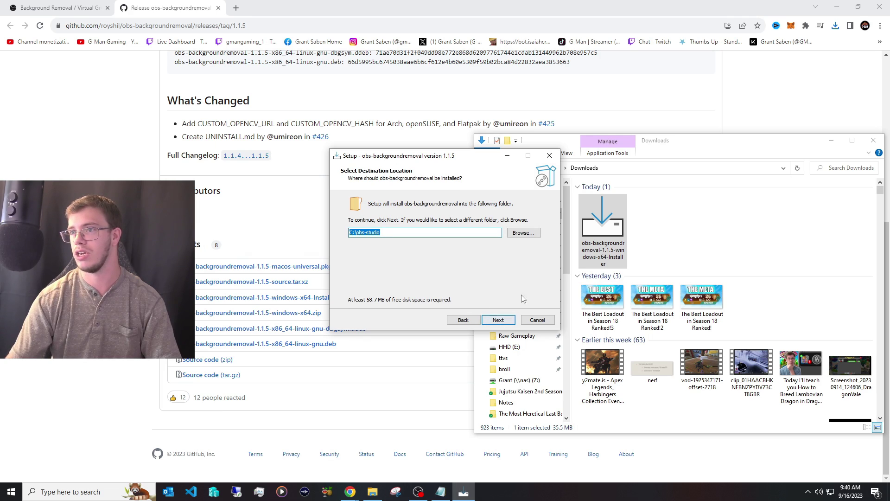
{"action": "left_click", "coordinate": [497, 320]}
{"action": "left_click", "coordinate": [496, 321]}
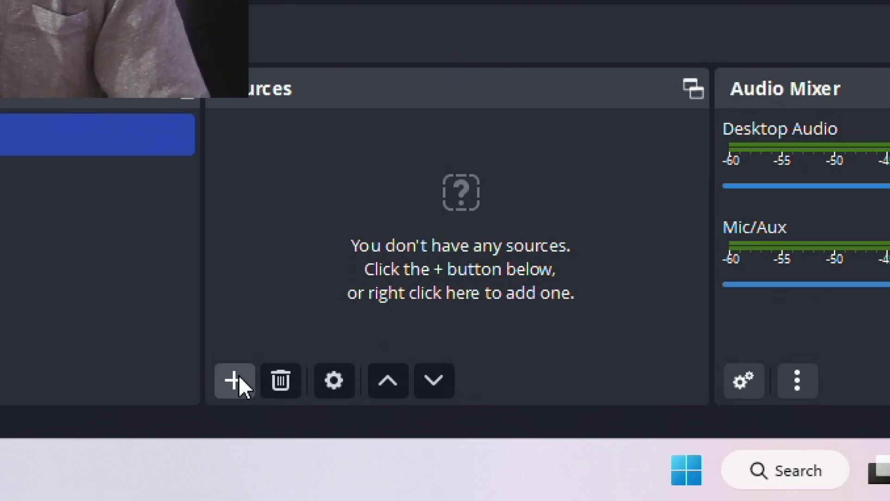
Add a Video Capture Device source from the OBSBOT Tail Air Camera and open its Filters.
{"action": "left_click", "coordinate": [191, 457]}
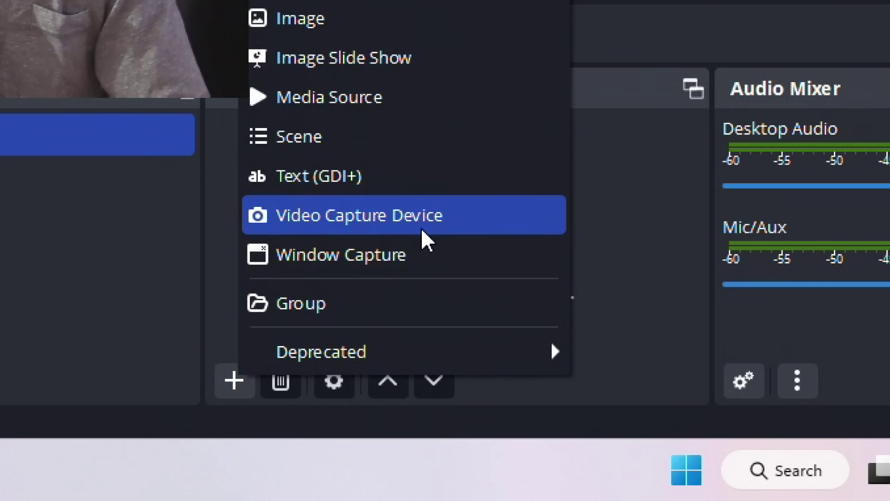
{"action": "left_click", "coordinate": [452, 224]}
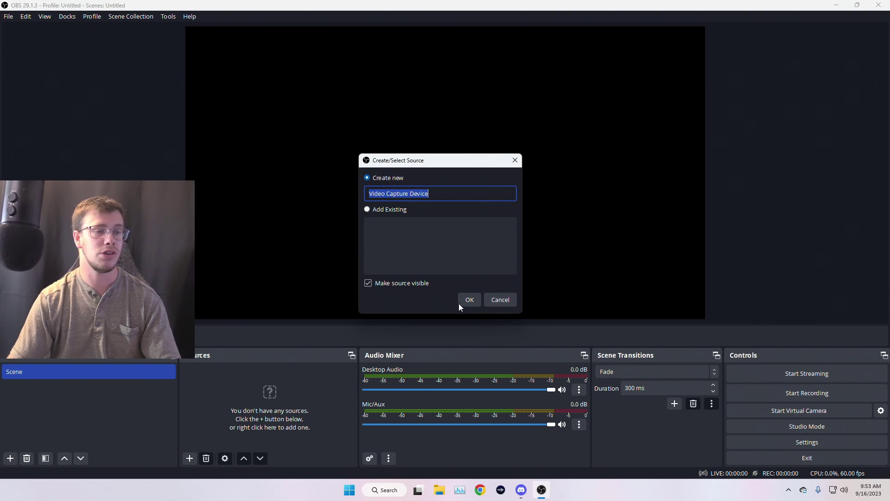
{"action": "left_click", "coordinate": [460, 303]}
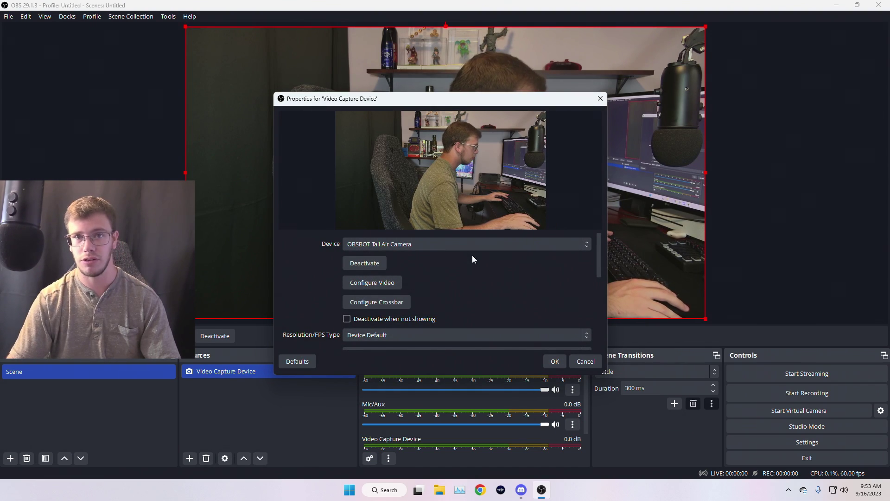
{"action": "left_click", "coordinate": [553, 361]}
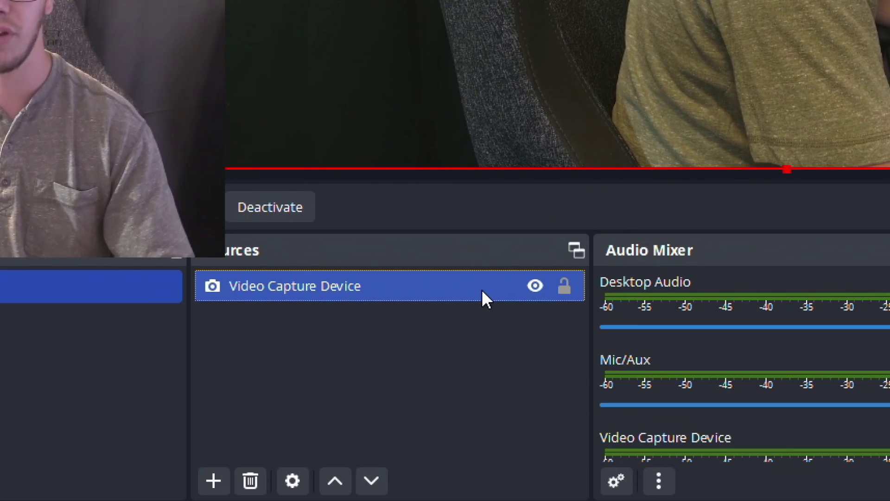
{"action": "right_click", "coordinate": [482, 290]}
{"action": "left_click", "coordinate": [541, 263]}
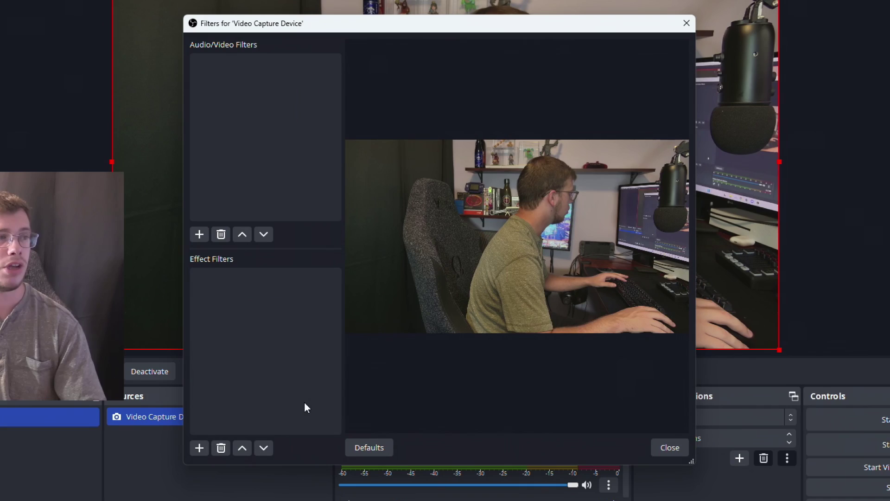
Add a Background Removal effect filter to the webcam source with its default name.
{"action": "right_click", "coordinate": [256, 280]}
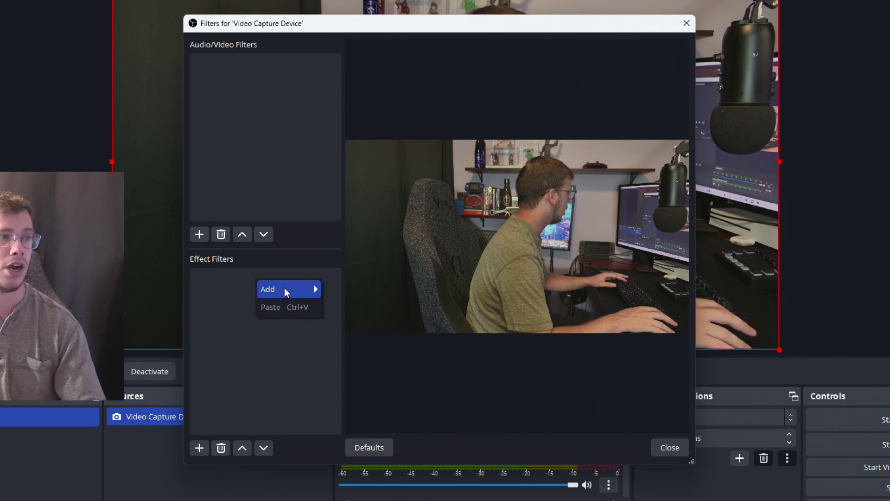
{"action": "mouse_move", "coordinate": [284, 288]}
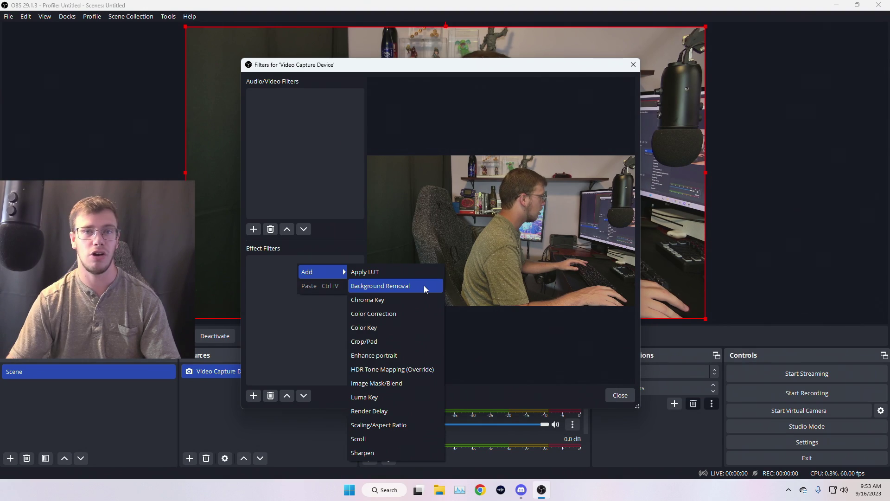
{"action": "left_click", "coordinate": [424, 286]}
{"action": "left_click", "coordinate": [418, 253]}
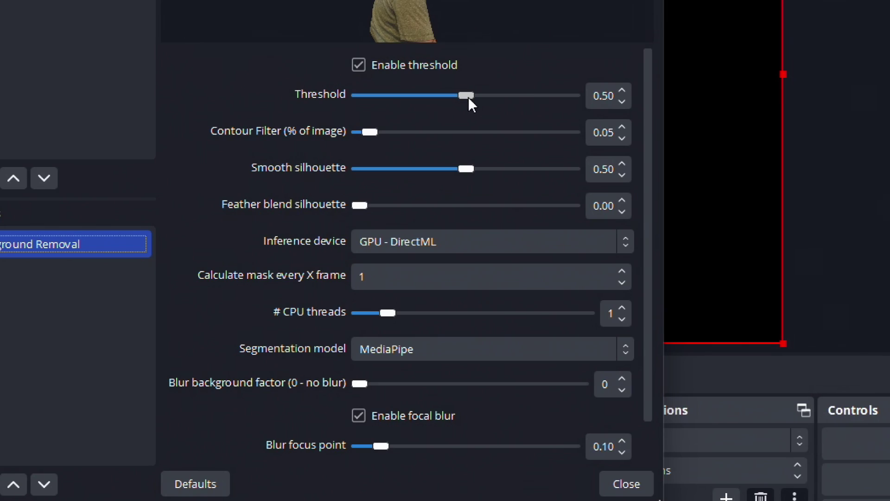
Set Threshold and Smooth silhouette to 0, blur background factor 4, and disable threshold.
{"action": "left_click_drag", "start_coordinate": [466, 96], "coordinate": [364, 128]}
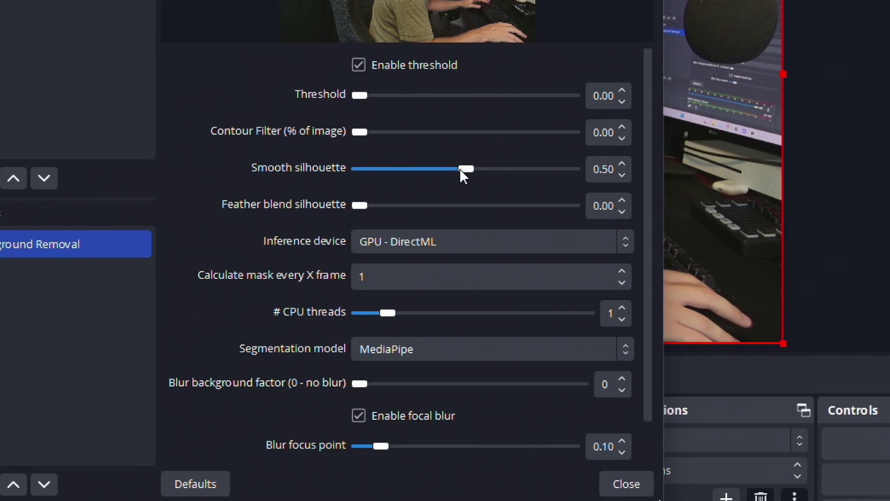
{"action": "left_click_drag", "start_coordinate": [460, 168], "coordinate": [255, 179]}
{"action": "scroll", "coordinate": [251, 180], "scroll_direction": "down", "scroll_amount": 1}
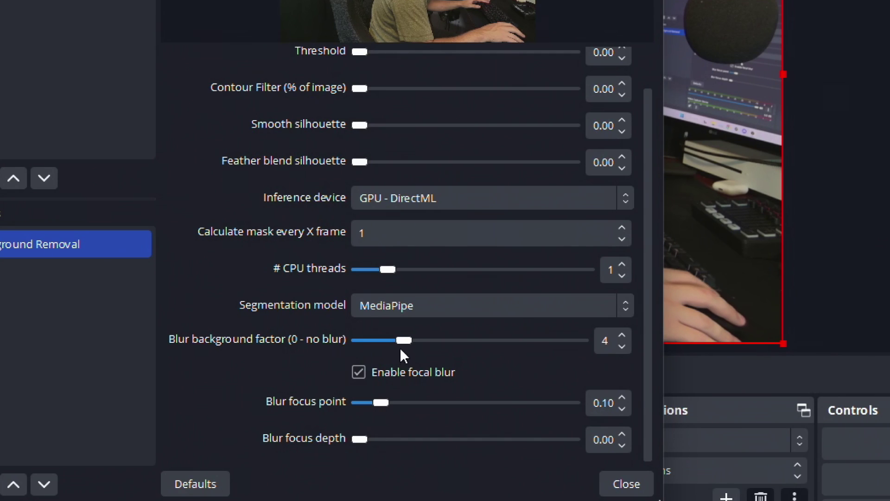
{"action": "scroll", "coordinate": [319, 393], "scroll_direction": "up", "scroll_amount": 1}
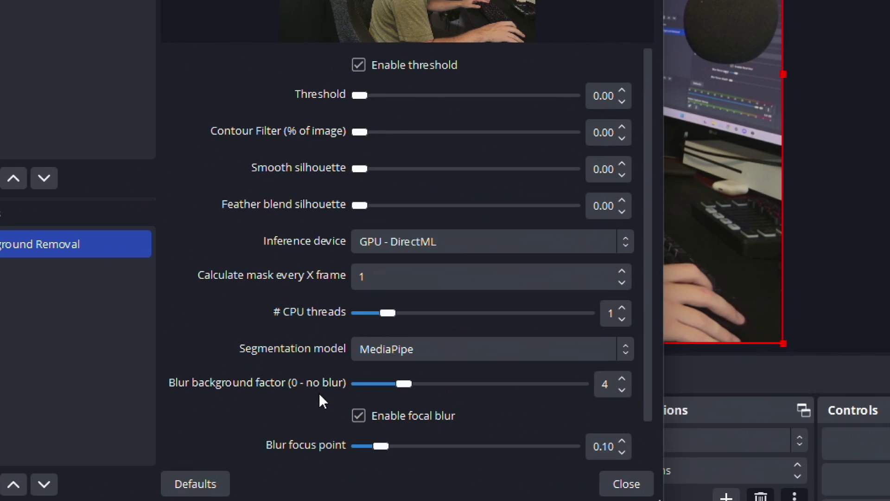
{"action": "left_click", "coordinate": [359, 68]}
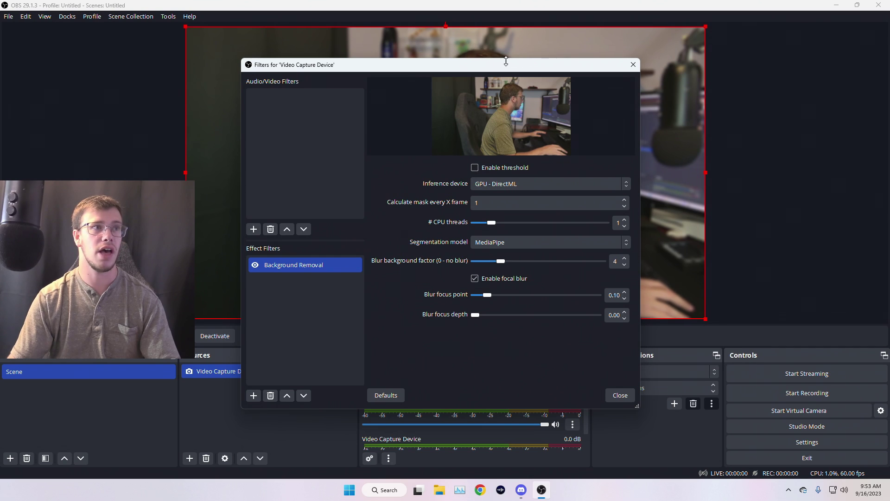
{"action": "left_click_drag", "start_coordinate": [493, 66], "coordinate": [257, 406]}
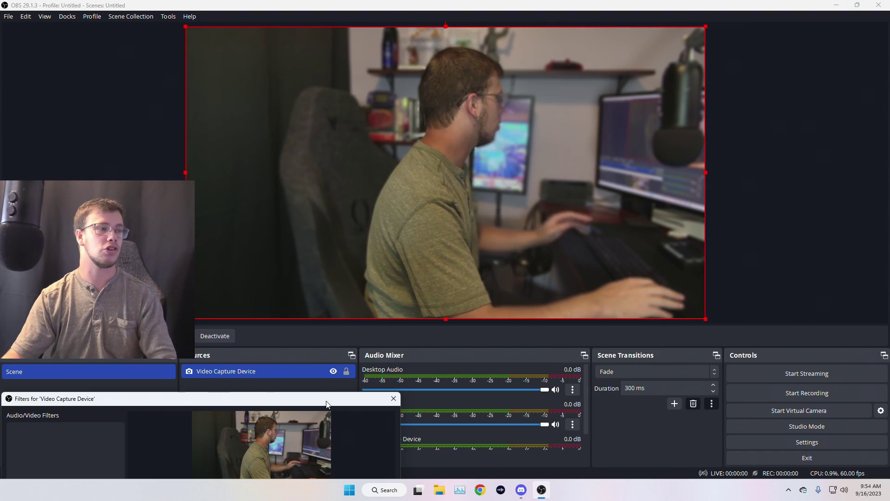
Set Blur focus depth to 0.30 and Blur focus point to 0.15, then move the Filters window aside.
{"action": "left_click_drag", "start_coordinate": [328, 400], "coordinate": [501, 88]}
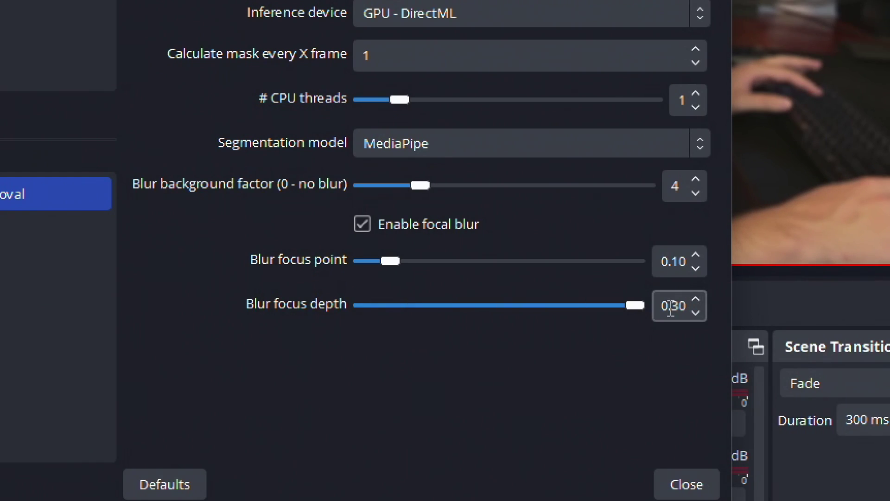
{"action": "left_click_drag", "start_coordinate": [488, 86], "coordinate": [424, 131]}
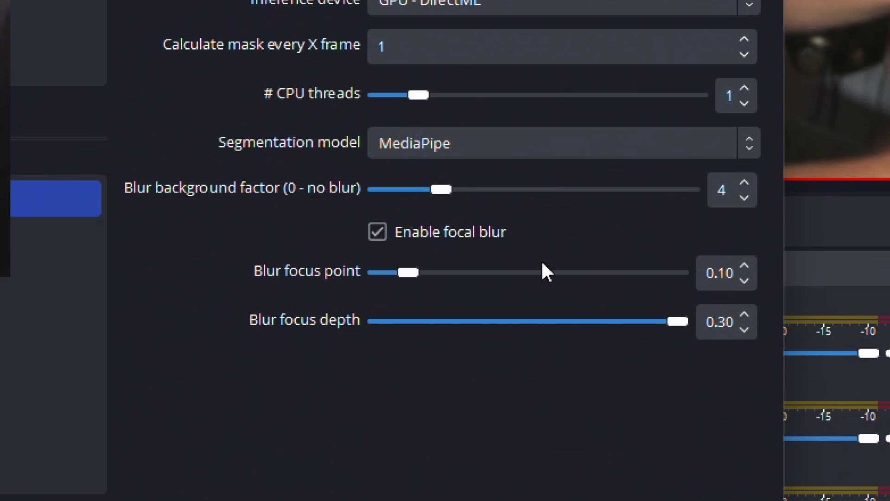
{"action": "left_click_drag", "start_coordinate": [480, 273], "coordinate": [423, 273]}
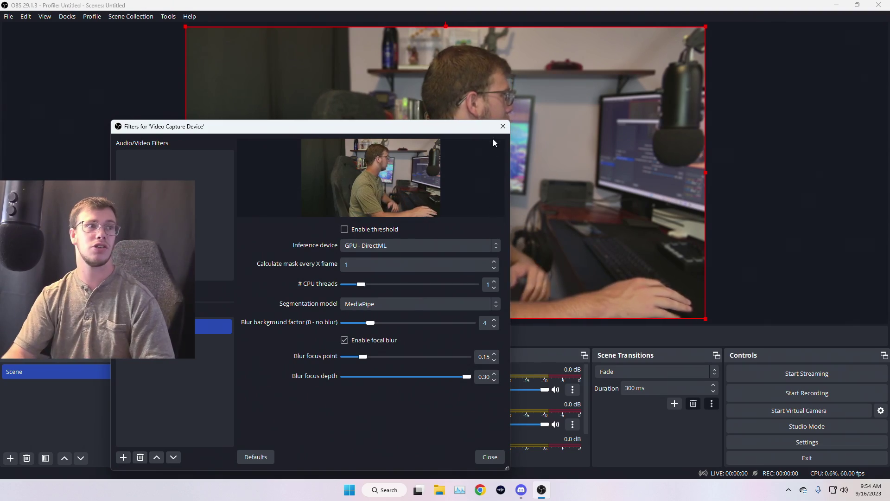
{"action": "left_click_drag", "start_coordinate": [476, 131], "coordinate": [378, 423]}
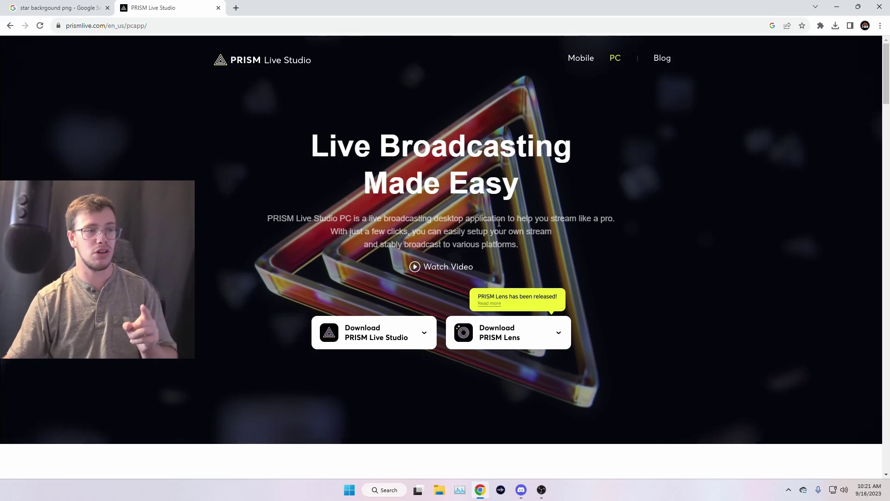
Download PRISM Lens for Windows and install PRISMLens_Setup_x64_1.0.4.165.exe from Downloads.
{"action": "left_click", "coordinate": [533, 330]}
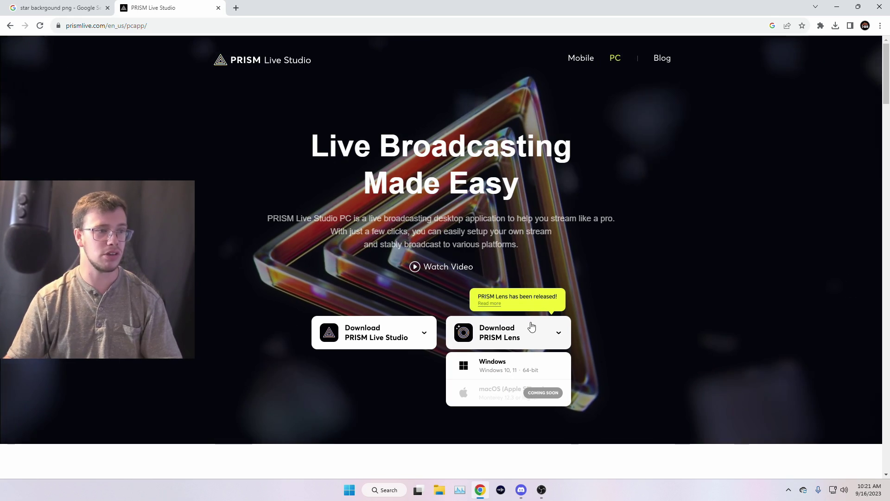
{"action": "left_click", "coordinate": [507, 369]}
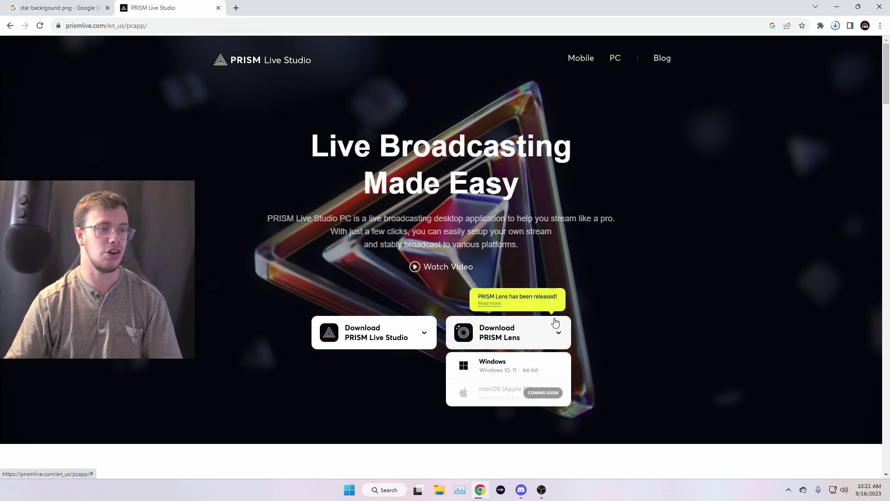
{"action": "left_click", "coordinate": [439, 491]}
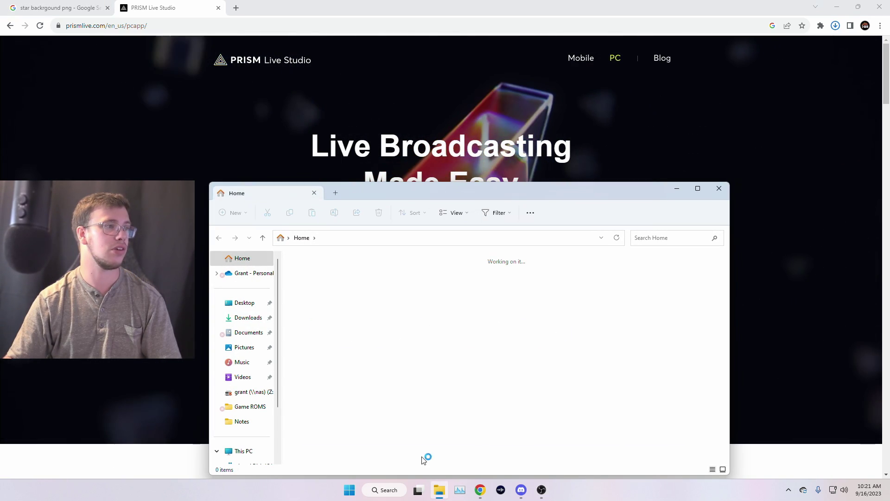
{"action": "left_click", "coordinate": [248, 317]}
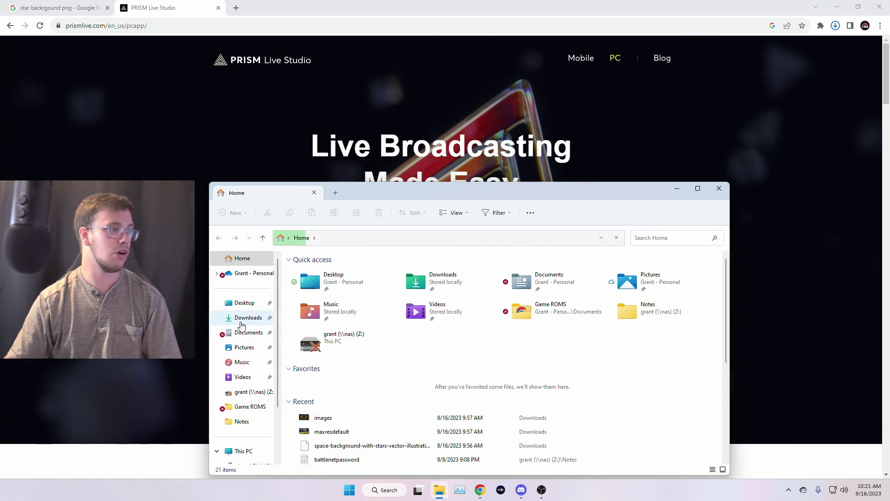
{"action": "double_click", "coordinate": [328, 288]}
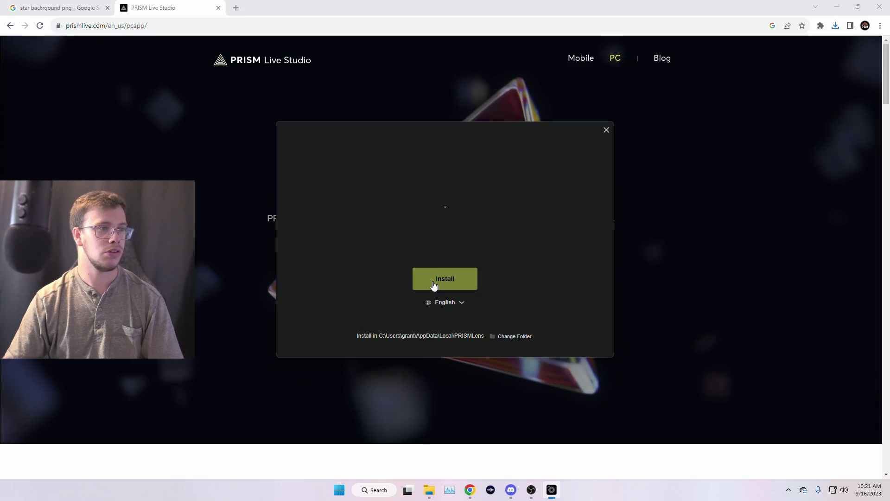
{"action": "left_click", "coordinate": [434, 286]}
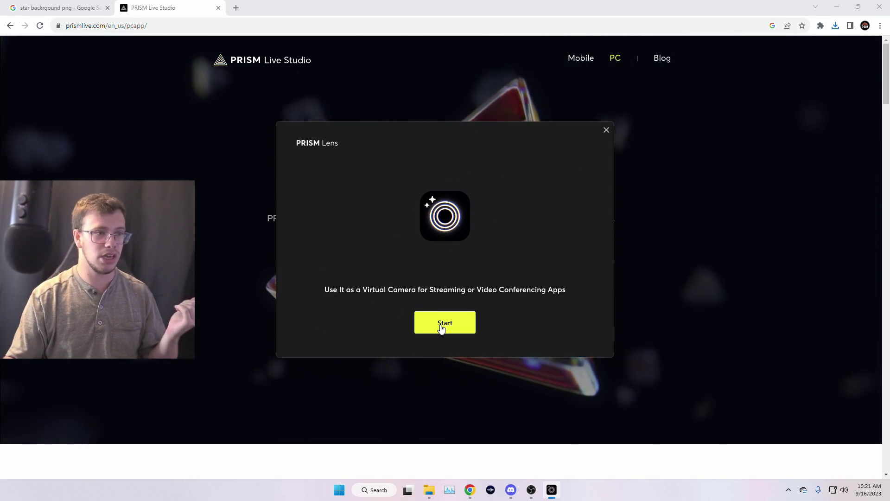
Start PRISM Lens and apply the Remove BG virtual background to the webcam.
{"action": "left_click", "coordinate": [441, 326]}
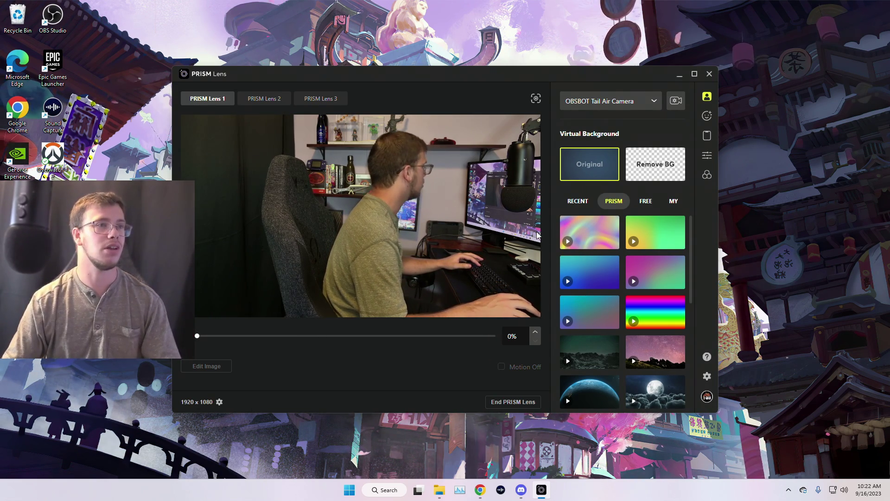
{"action": "left_click", "coordinate": [664, 167]}
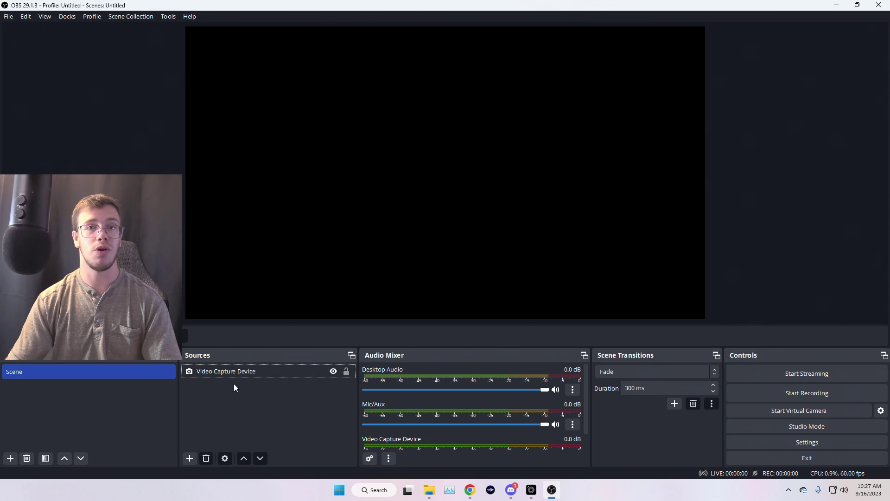
Change the Video Capture Device source's device to PRISM Lens 1.
{"action": "left_click", "coordinate": [533, 490]}
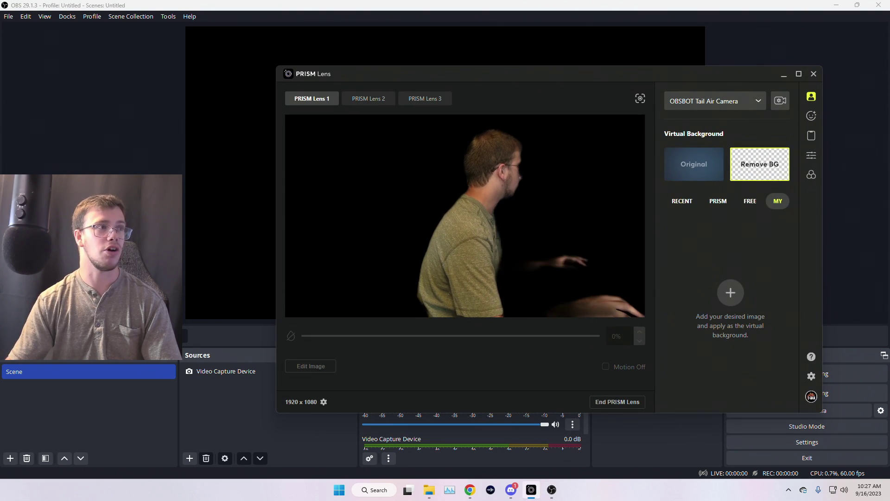
{"action": "key", "text": "alt+Tab"}
{"action": "double_click", "coordinate": [244, 374]}
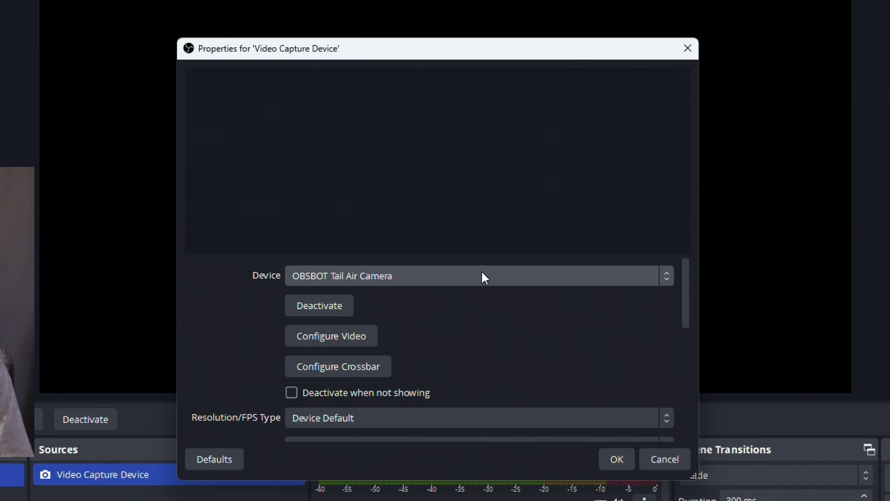
{"action": "left_click", "coordinate": [482, 273]}
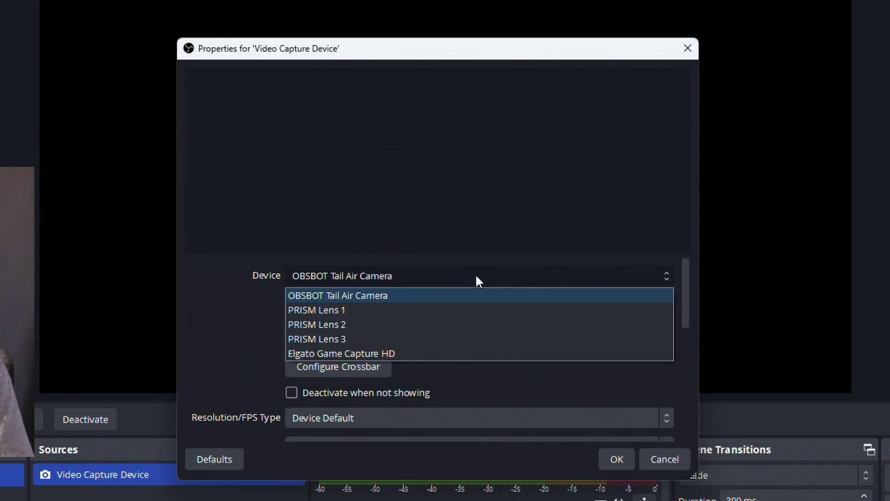
{"action": "left_click", "coordinate": [416, 306]}
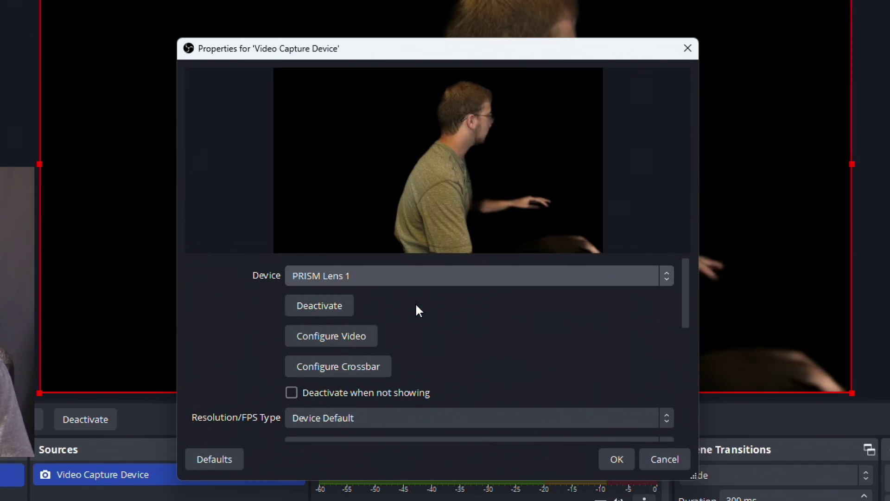
{"action": "left_click", "coordinate": [628, 465]}
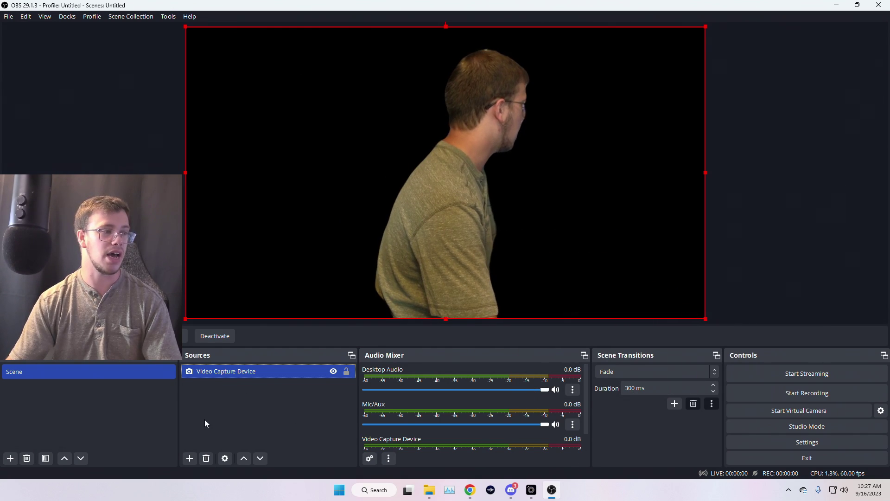
Add an Image source showing Downloads/images.jpg and order it below Video Capture Device.
{"action": "left_click", "coordinate": [190, 458]}
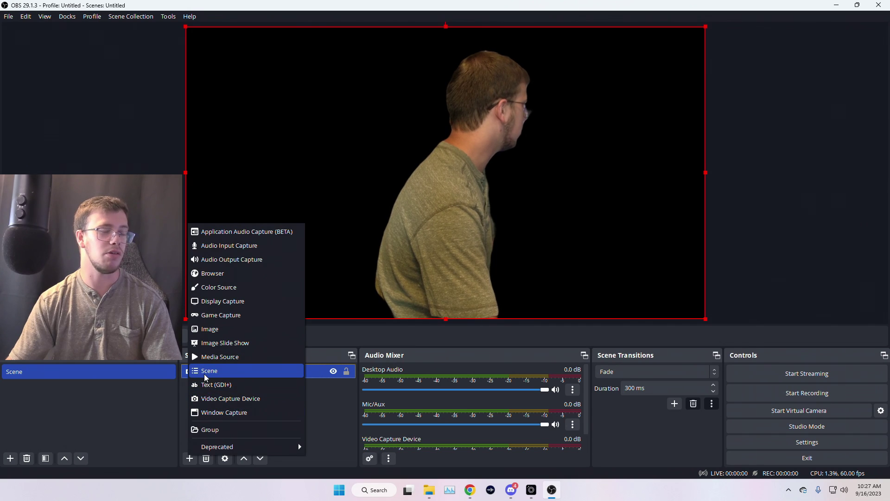
{"action": "left_click", "coordinate": [209, 329]}
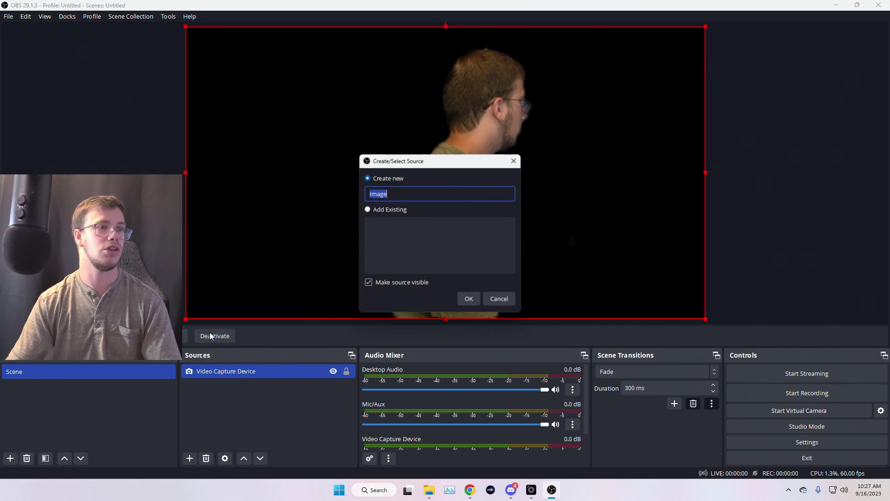
{"action": "left_click", "coordinate": [469, 300]}
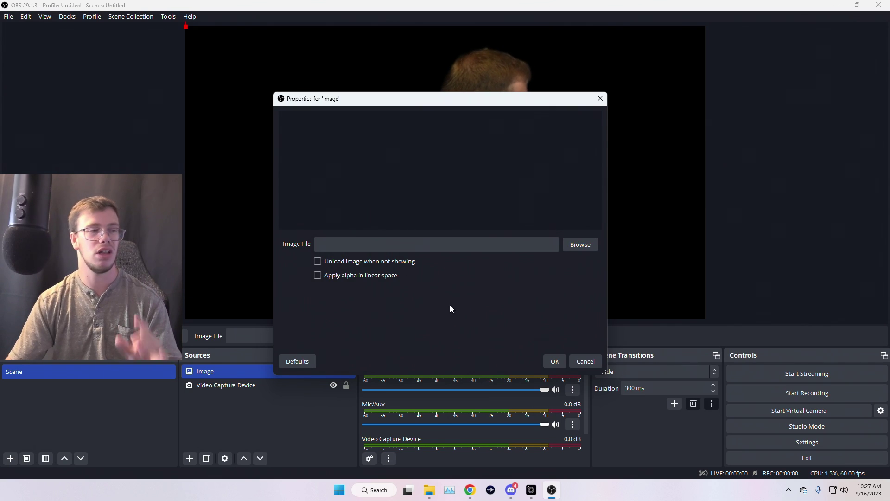
{"action": "left_click", "coordinate": [578, 246]}
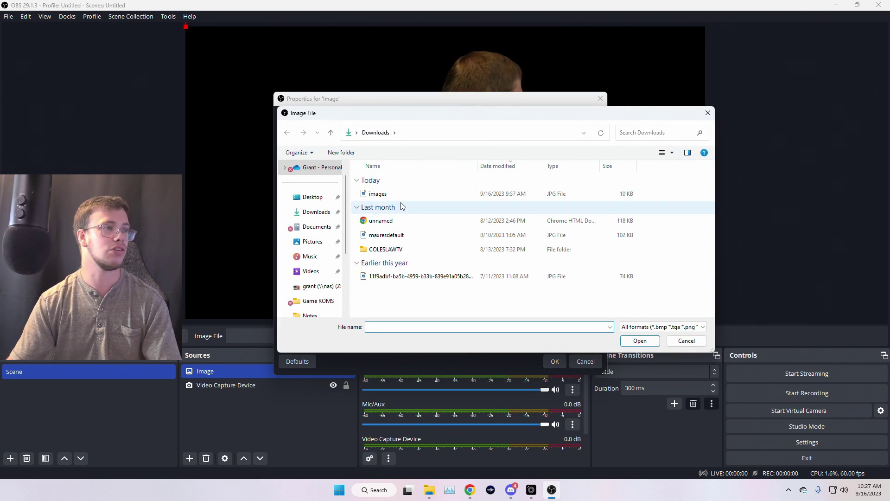
{"action": "left_click", "coordinate": [417, 198]}
{"action": "left_click", "coordinate": [639, 341]}
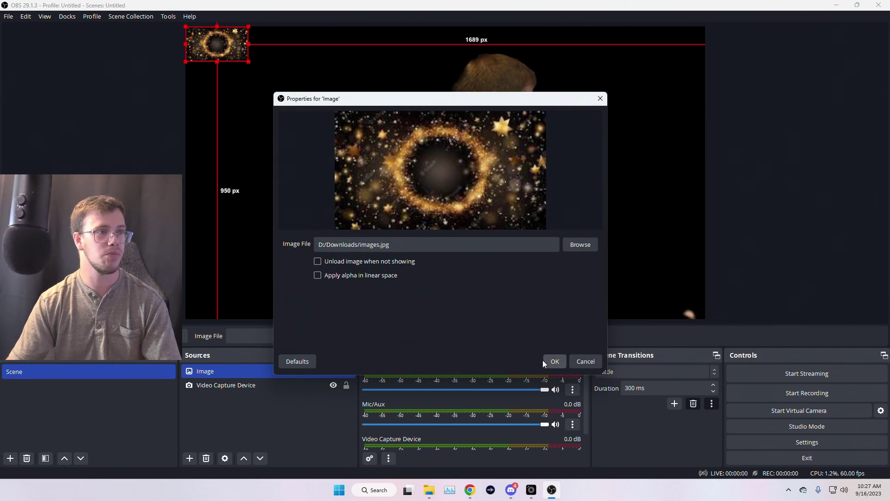
{"action": "left_click", "coordinate": [554, 361]}
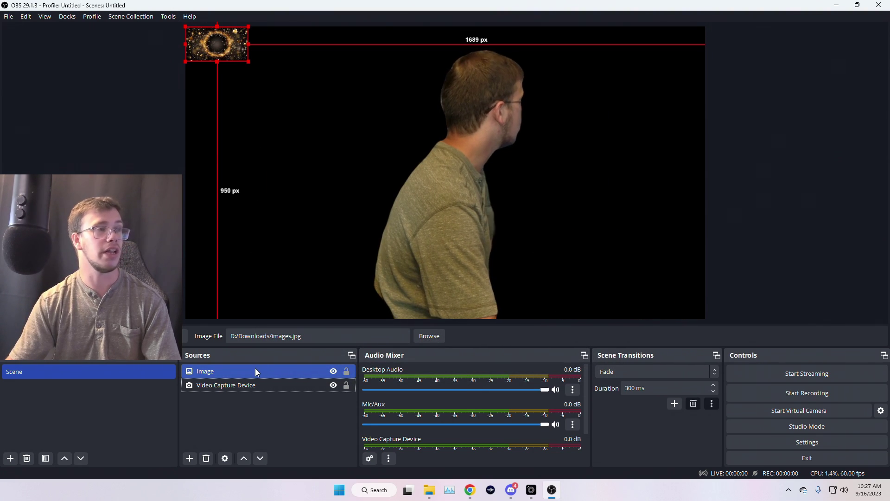
{"action": "left_click_drag", "start_coordinate": [253, 369], "coordinate": [252, 388]}
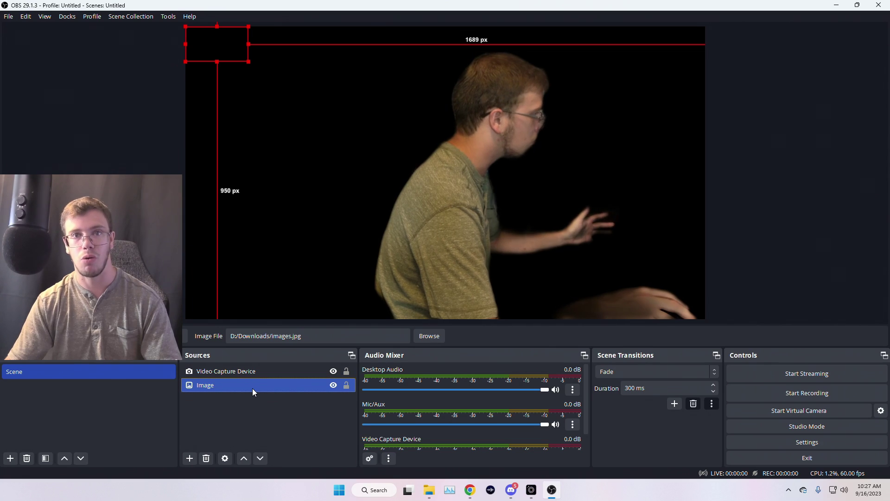
Add Downloads/images.jpg as a custom virtual background in PRISM Lens, then minimize PRISM Lens.
{"action": "left_click", "coordinate": [532, 490]}
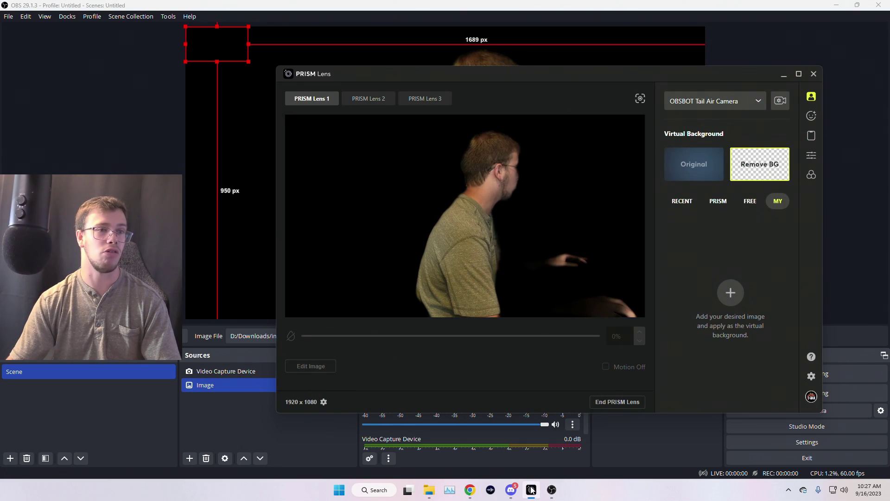
{"action": "left_click", "coordinate": [731, 297]}
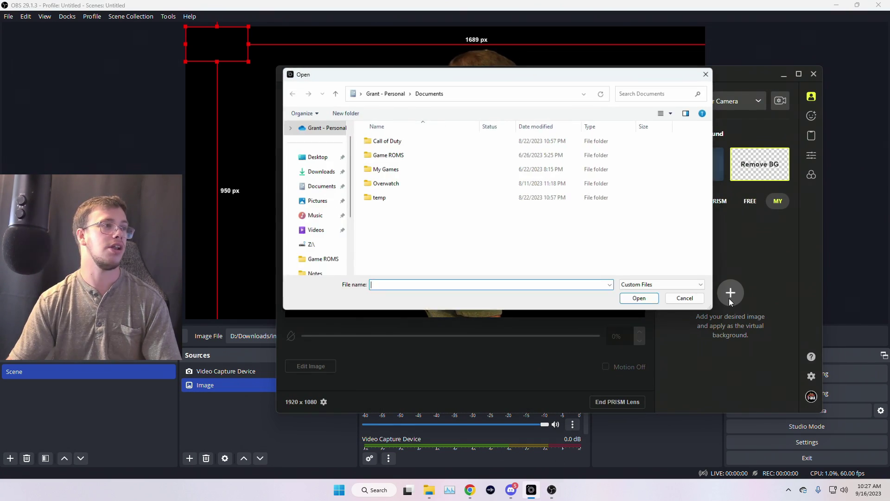
{"action": "left_click", "coordinate": [319, 172]}
{"action": "left_click", "coordinate": [408, 154]}
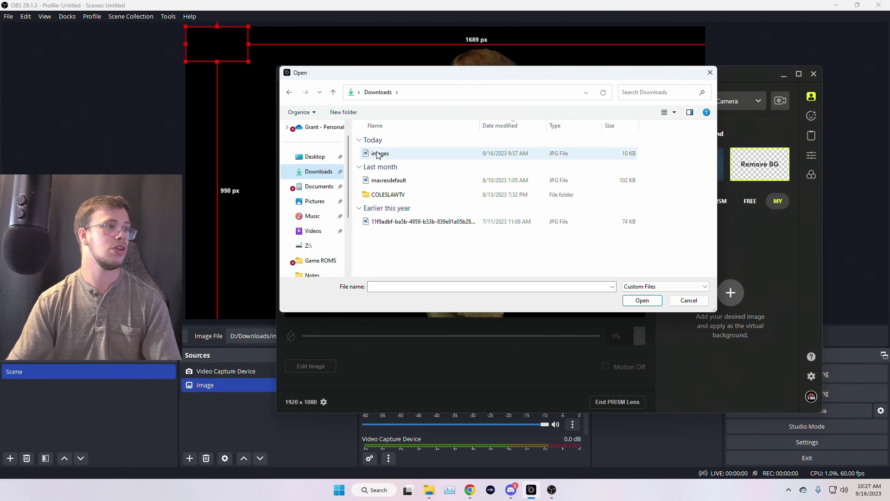
{"action": "left_click", "coordinate": [642, 301]}
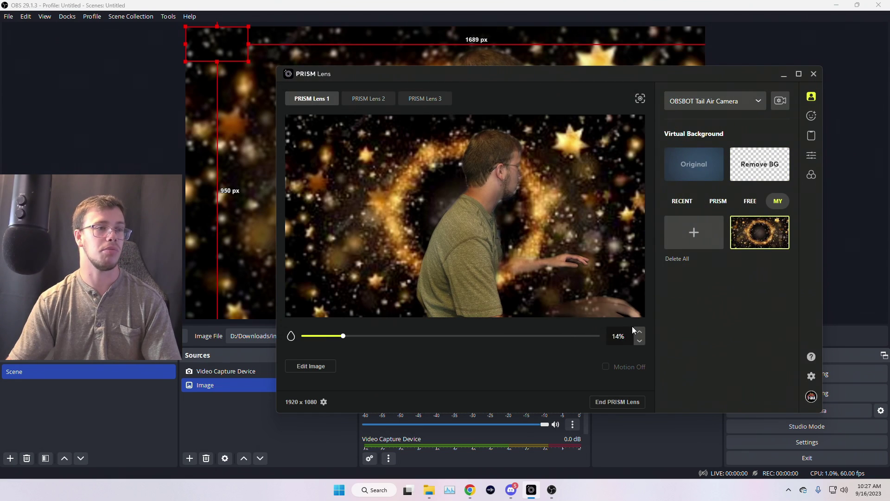
{"action": "left_click", "coordinate": [782, 77]}
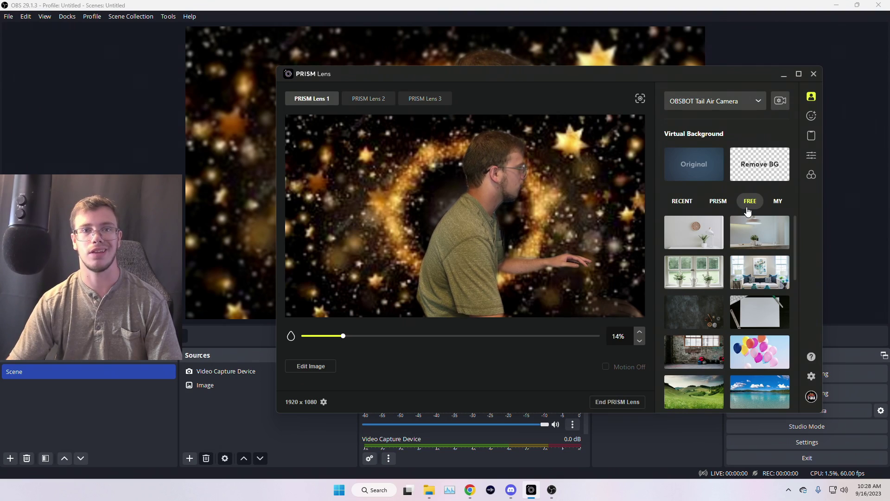
Switch the virtual background to the white wall and lamp image and scale it up slightly.
{"action": "left_click", "coordinate": [708, 240]}
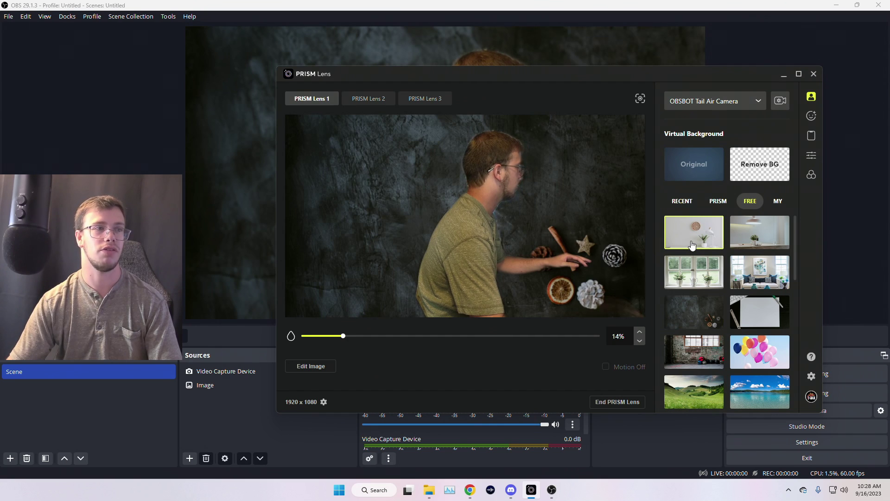
{"action": "left_click", "coordinate": [779, 75]}
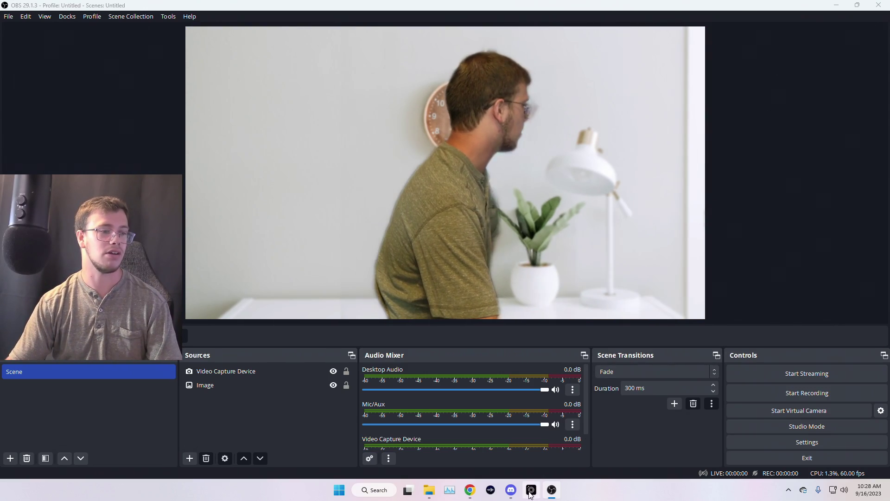
{"action": "left_click", "coordinate": [531, 490]}
{"action": "left_click", "coordinate": [310, 366]}
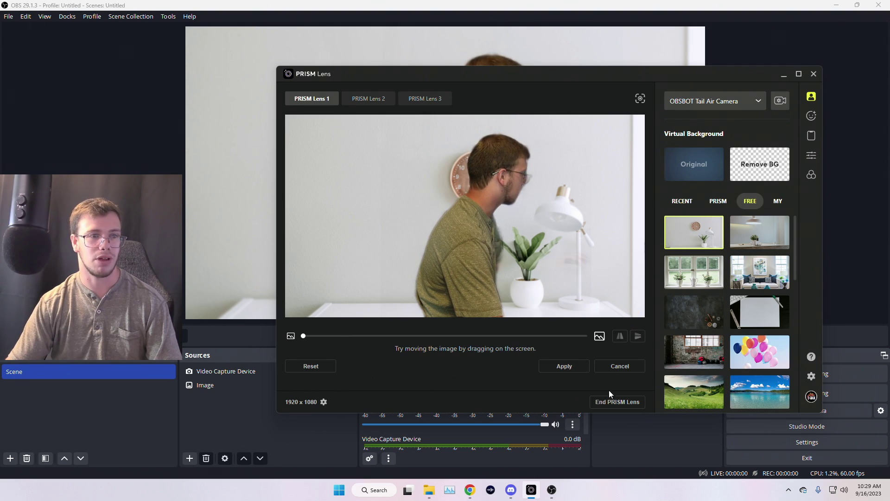
{"action": "left_click_drag", "start_coordinate": [304, 336], "coordinate": [316, 335]}
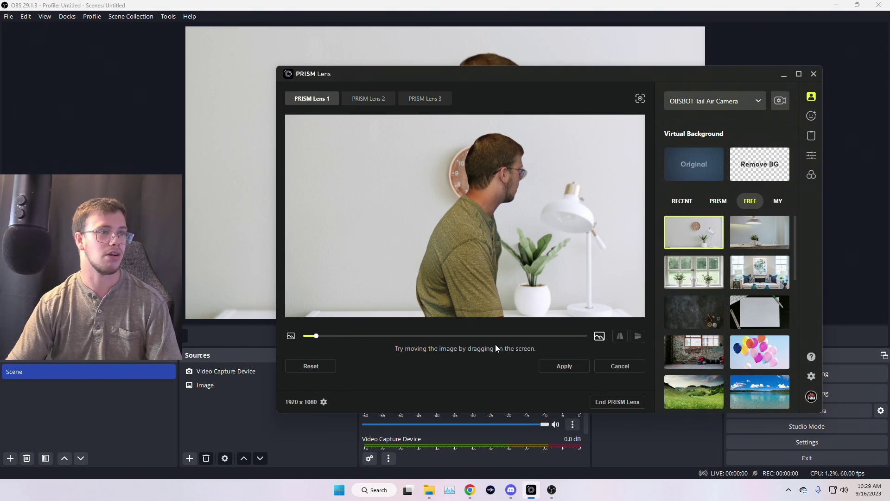
{"action": "left_click", "coordinate": [356, 337]}
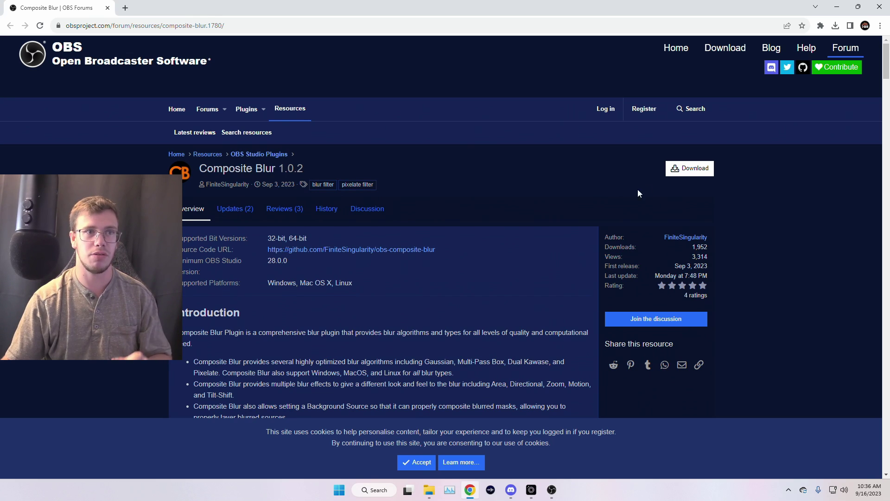
Download obs-composite-blur-1.0.2-windows-installer.zip and open the Downloads folder.
{"action": "left_click", "coordinate": [690, 173]}
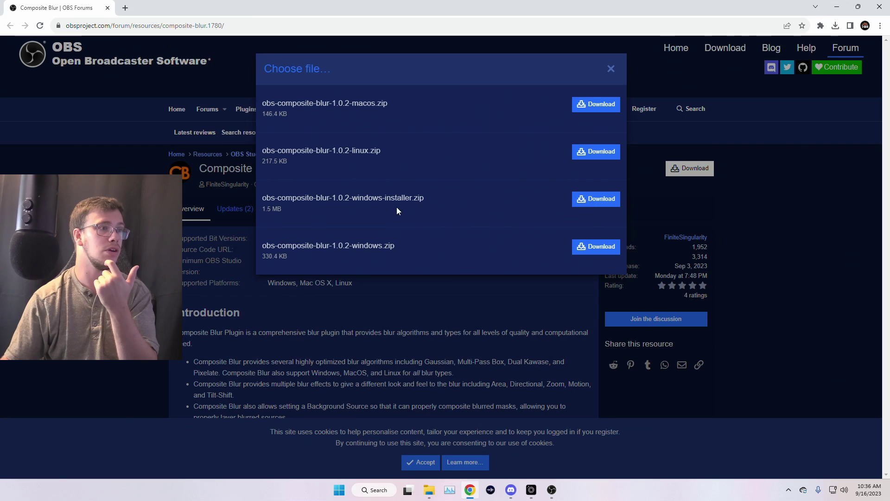
{"action": "left_click", "coordinate": [617, 204]}
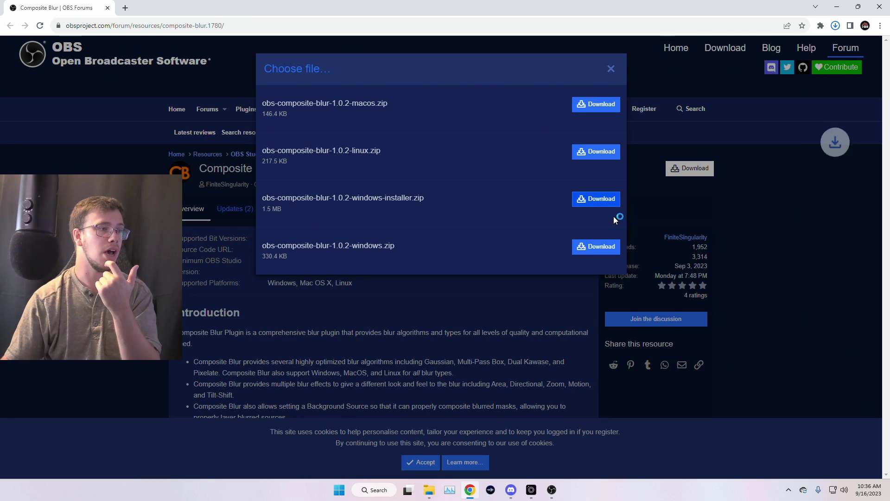
{"action": "left_click", "coordinate": [429, 490]}
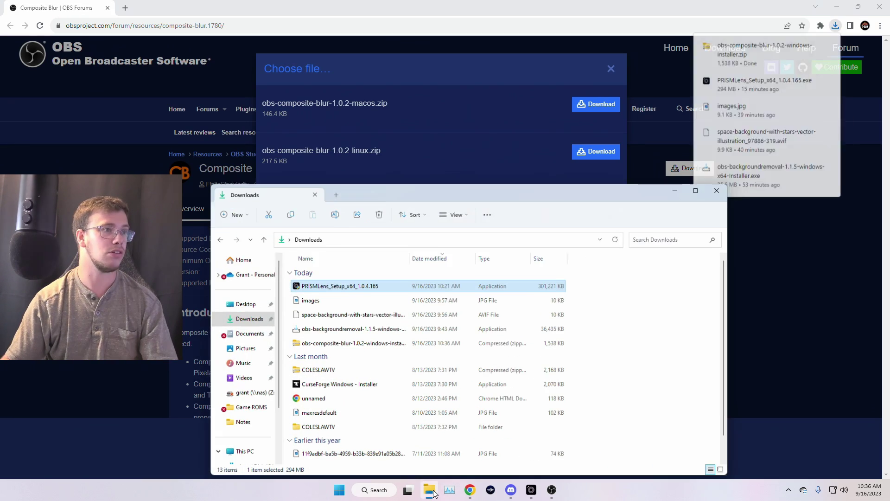
Extract the Composite Blur zip to its suggested folder and run obs-composite-blur-installer.
{"action": "left_click", "coordinate": [617, 239]}
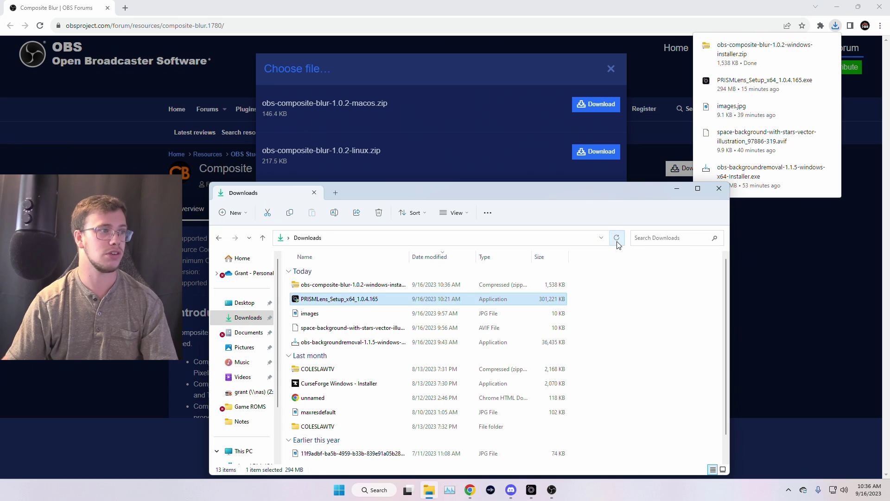
{"action": "left_click", "coordinate": [394, 289]}
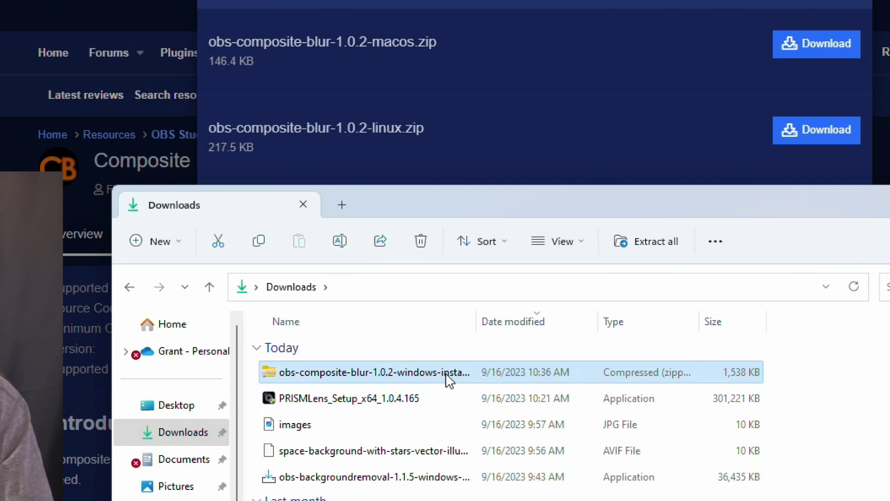
{"action": "right_click", "coordinate": [449, 380]}
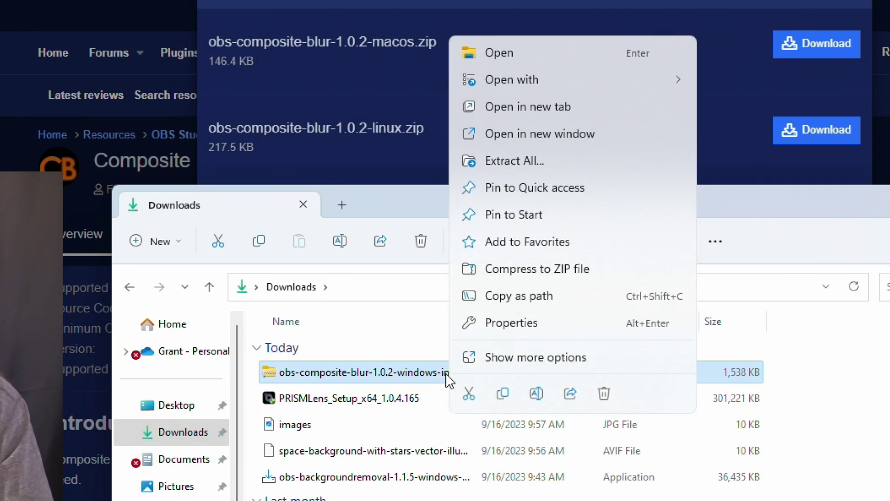
{"action": "left_click", "coordinate": [505, 161]}
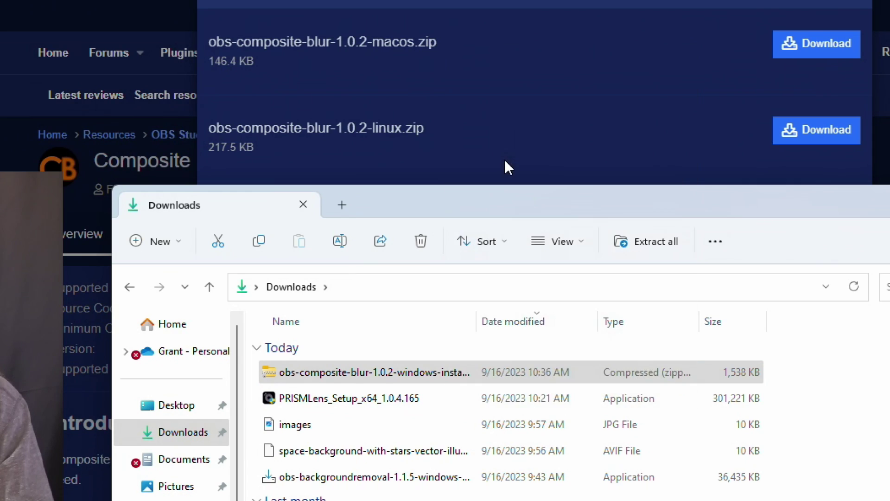
{"action": "left_click", "coordinate": [693, 462]}
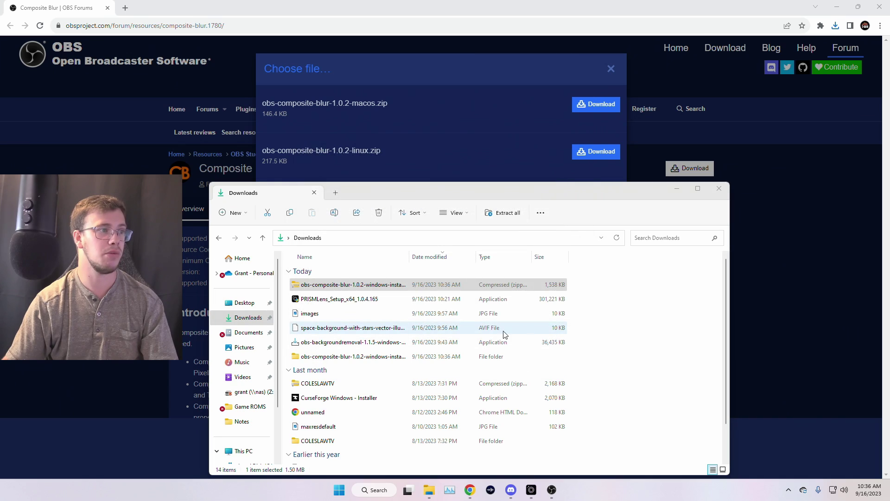
{"action": "double_click", "coordinate": [354, 106]}
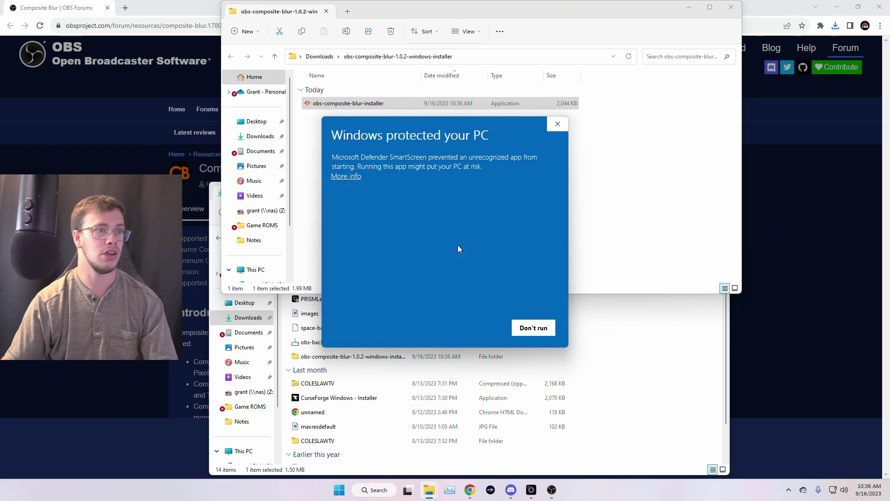
Get past the SmartScreen warning and the UAC prompt to run the installer.
{"action": "left_click", "coordinate": [347, 177]}
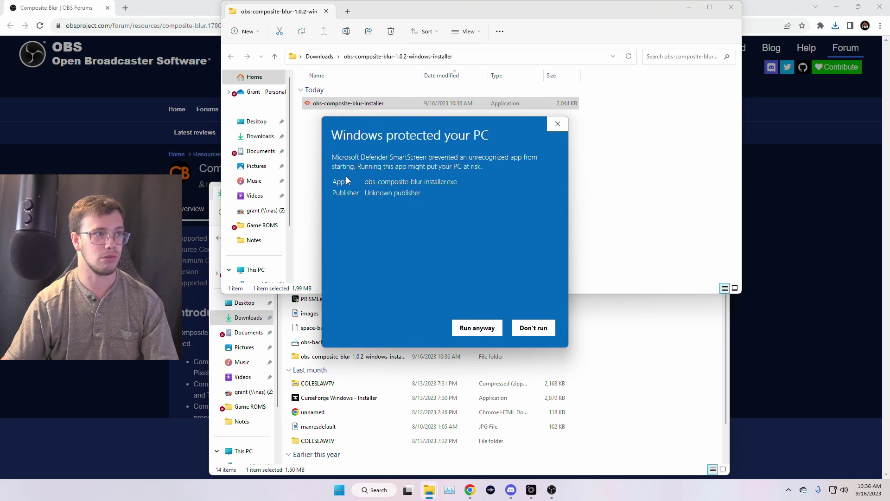
{"action": "left_click", "coordinate": [480, 324]}
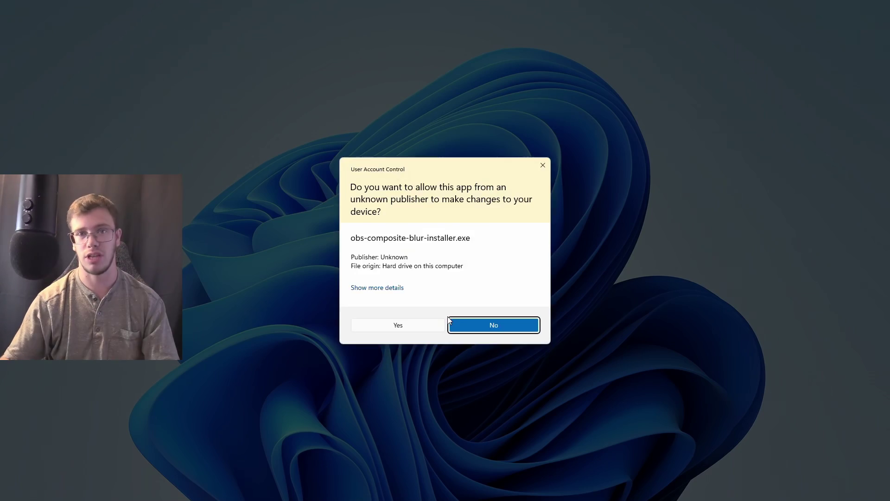
{"action": "left_click", "coordinate": [426, 328]}
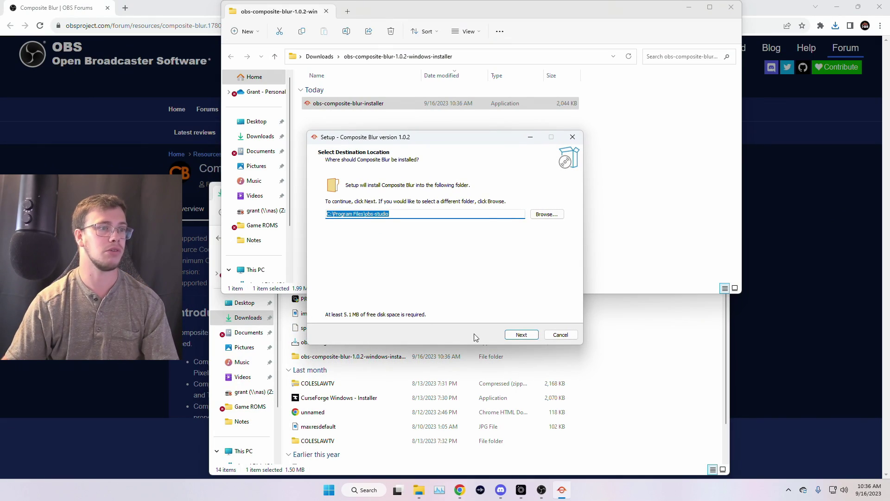
Install Composite Blur into C:\Program Files\obs-studio with default settings and relaunch OBS Studio.
{"action": "left_click", "coordinate": [521, 334]}
{"action": "left_click", "coordinate": [521, 334]}
{"action": "left_click", "coordinate": [521, 335]}
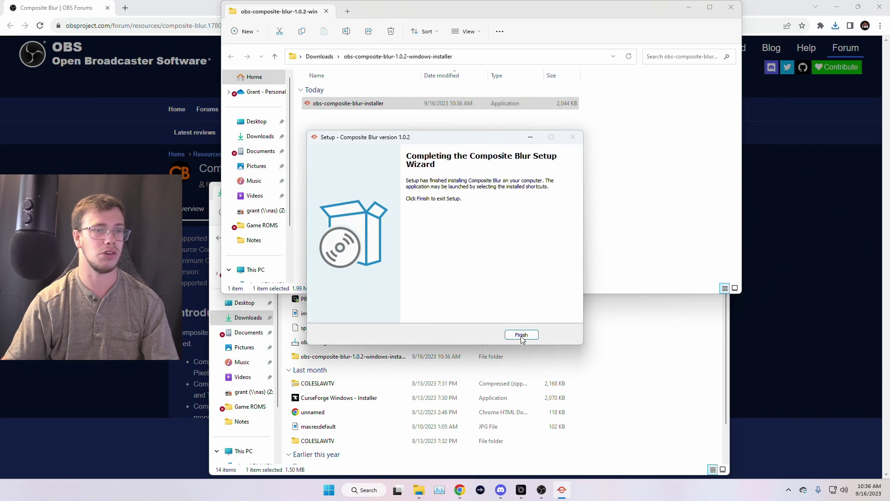
{"action": "left_click", "coordinate": [521, 335]}
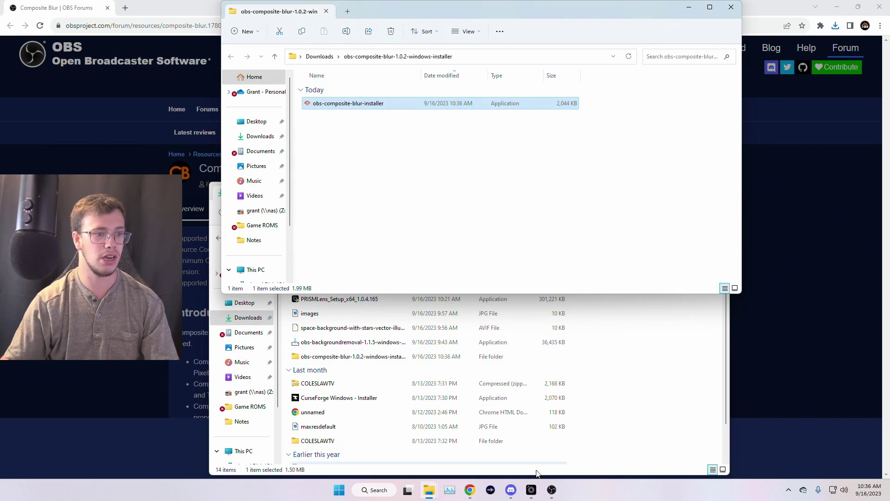
{"action": "right_click", "coordinate": [552, 495]}
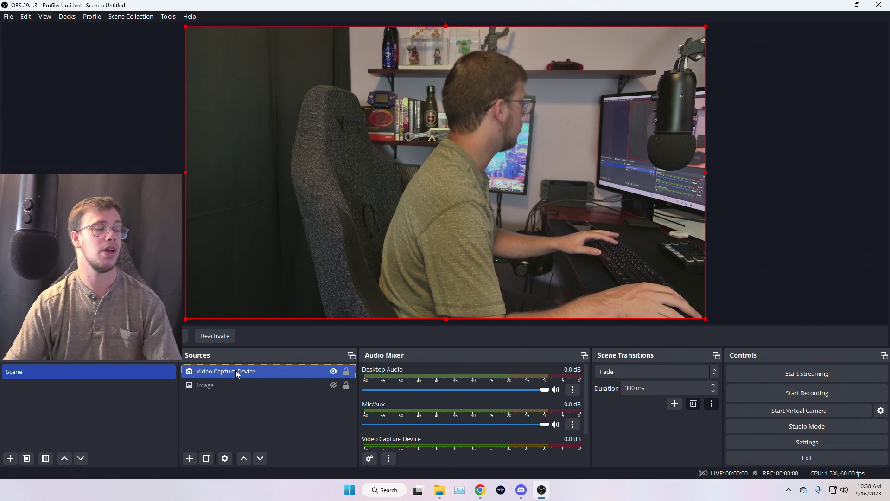
Add a Composite Blur effect filter to the Video Capture Device, keeping the name Composite Blur 2.
{"action": "right_click", "coordinate": [276, 372]}
{"action": "left_click", "coordinate": [291, 361]}
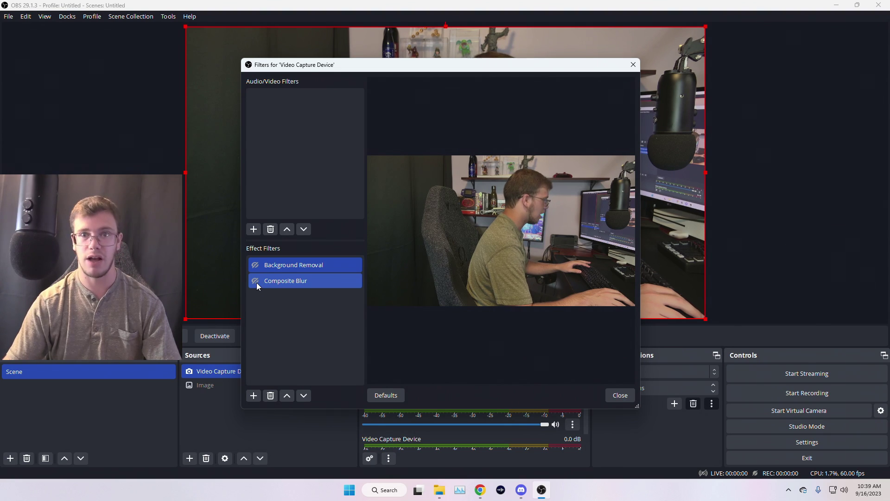
{"action": "left_click", "coordinate": [255, 395]}
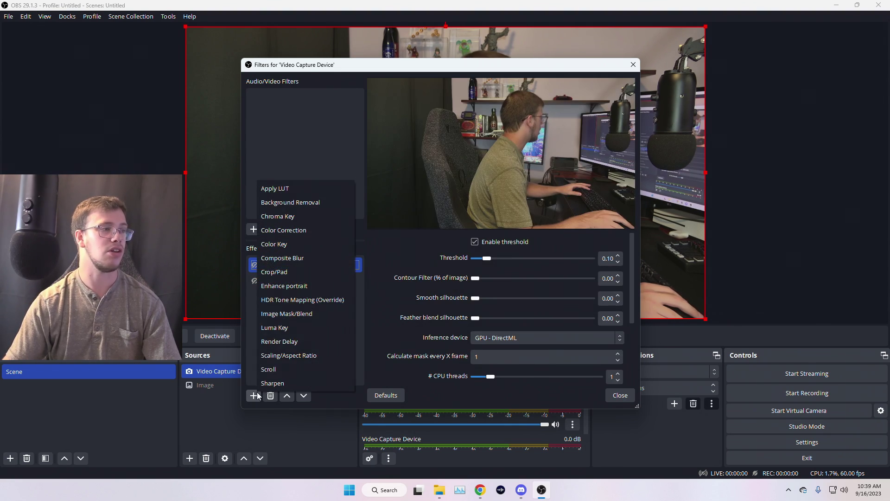
{"action": "left_click", "coordinate": [280, 258]}
{"action": "left_click", "coordinate": [412, 254]}
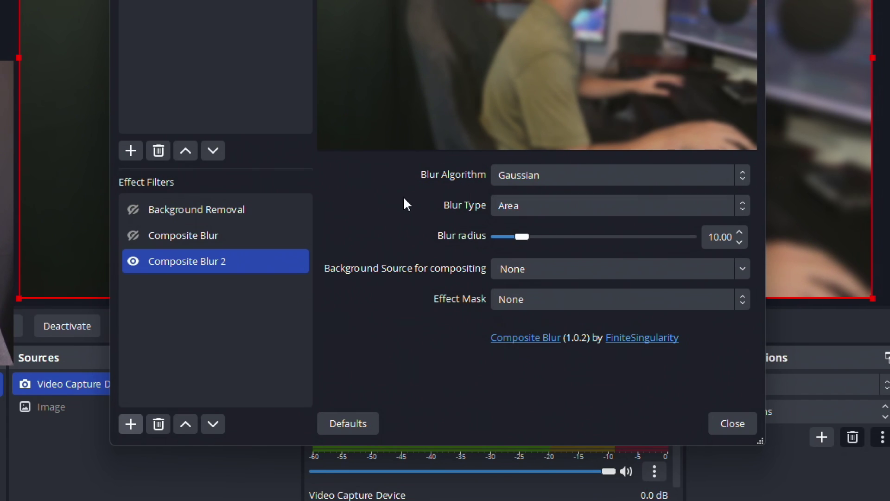
Set Composite Blur 2's Effect Mask to Rectangle and resize the Filters window to show the mask parameters.
{"action": "left_click", "coordinate": [745, 300]}
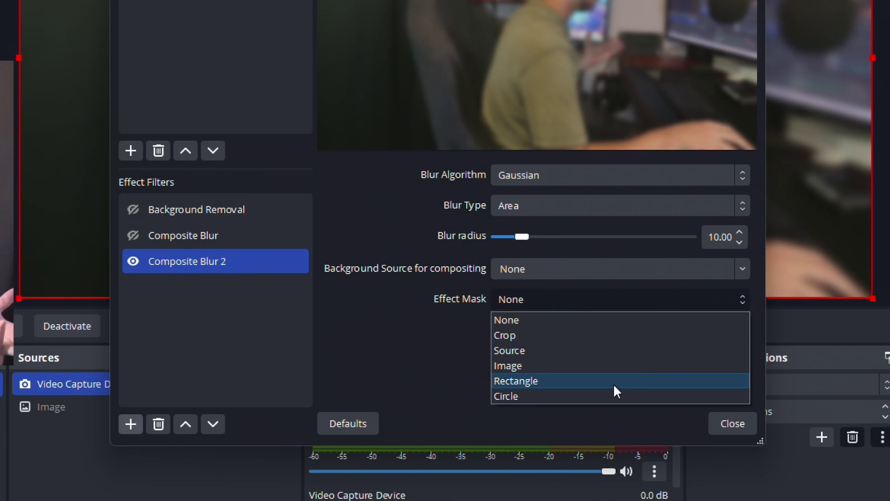
{"action": "left_click", "coordinate": [544, 387]}
{"action": "scroll", "coordinate": [469, 239], "scroll_direction": "down", "scroll_amount": 3}
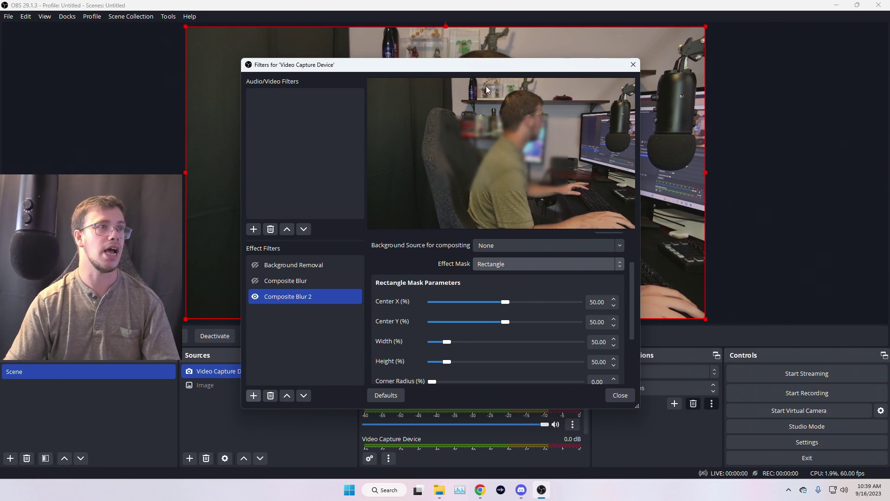
{"action": "left_click_drag", "start_coordinate": [502, 68], "coordinate": [477, 343]}
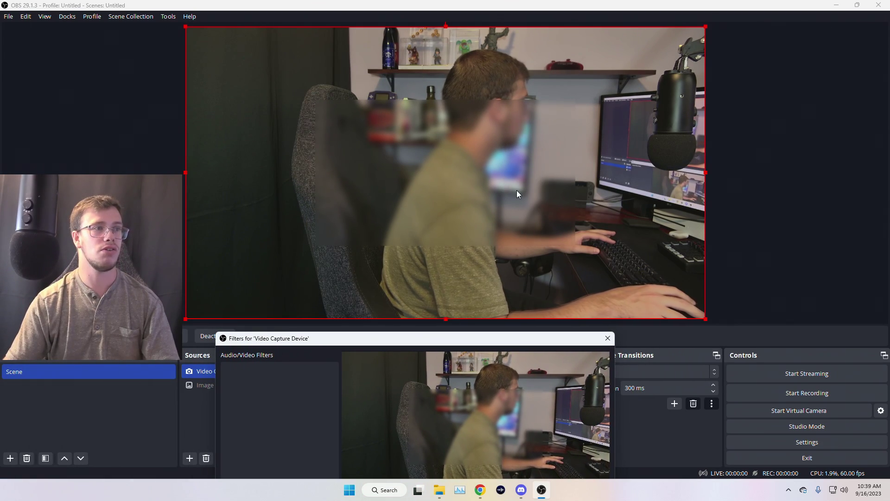
{"action": "left_click_drag", "start_coordinate": [408, 333], "coordinate": [399, 86]}
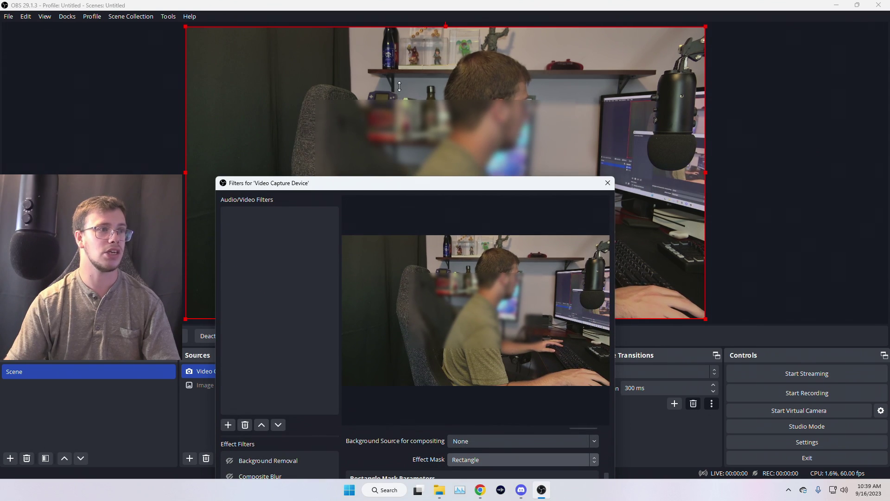
{"action": "left_click_drag", "start_coordinate": [395, 187], "coordinate": [414, 32]}
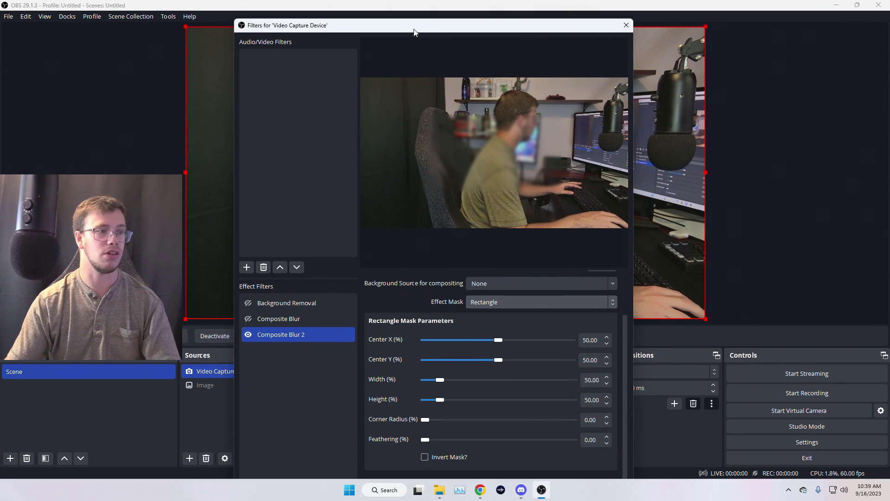
Set the rectangle mask's Center X to 62.22%, width to 112.85% and height to 65.83%.
{"action": "mouse_move", "coordinate": [497, 341]}
{"action": "left_mouse_down"}
{"action": "mouse_move", "coordinate": [512, 341]}
{"action": "mouse_move", "coordinate": [491, 338]}
{"action": "mouse_move", "coordinate": [492, 360]}
{"action": "mouse_move", "coordinate": [515, 358]}
{"action": "mouse_move", "coordinate": [495, 357]}
{"action": "left_mouse_up"}
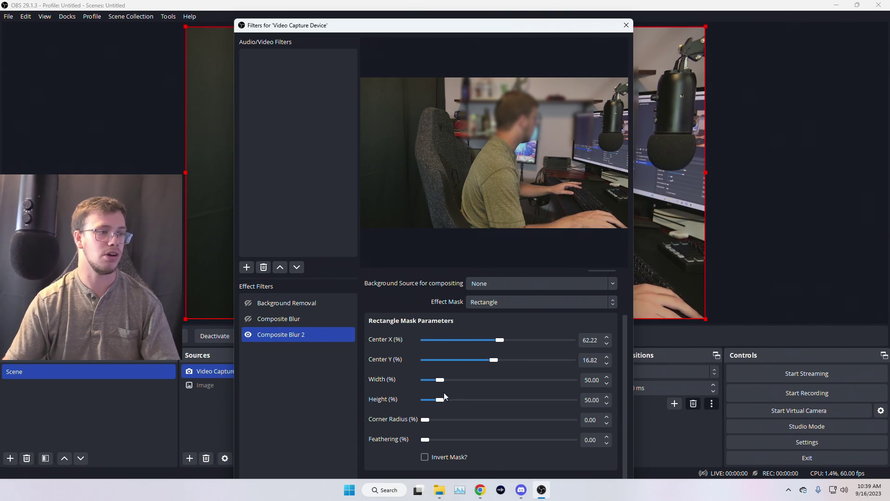
{"action": "left_click_drag", "start_coordinate": [440, 380], "coordinate": [477, 379]}
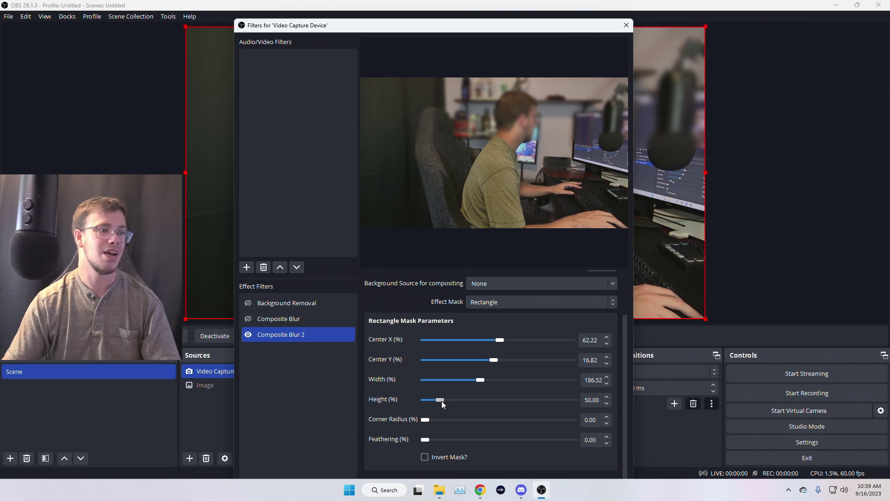
{"action": "left_click_drag", "start_coordinate": [442, 401], "coordinate": [457, 380]}
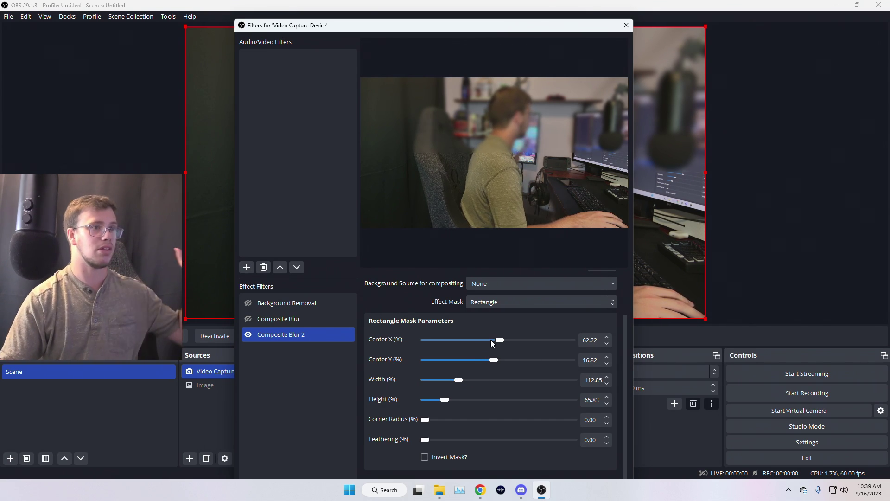